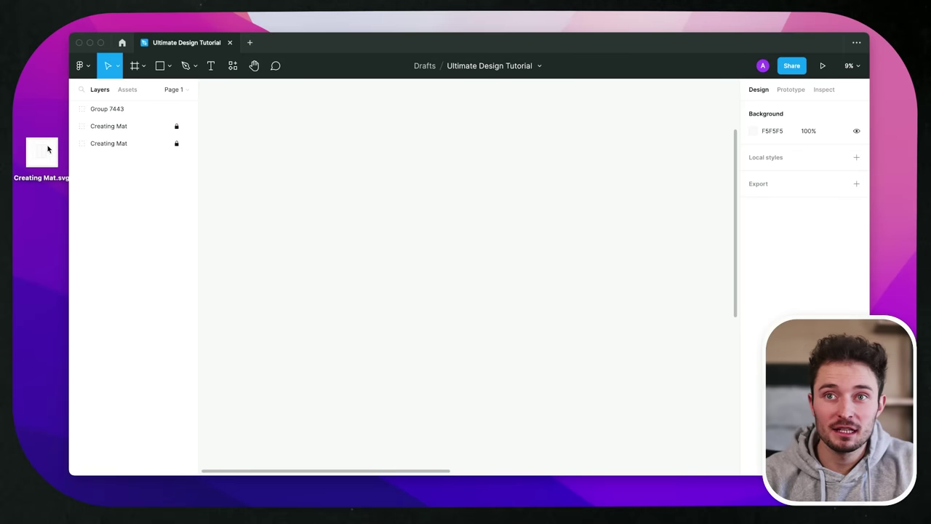
# Drag Creating Mat.svg from the desktop onto the Figma canvas
pyautogui.moveTo(42, 153); pyautogui.dragTo(454, 260)
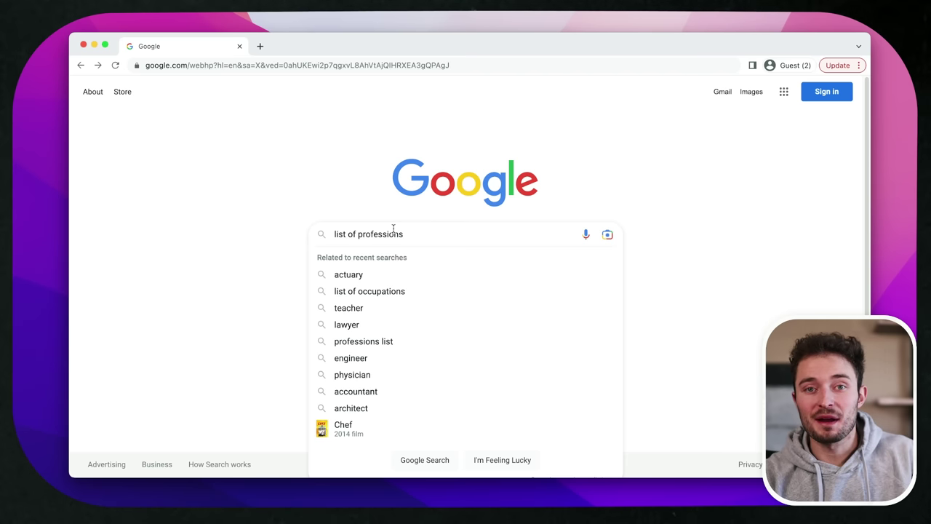
# Search Google for 'list of professions'
pyautogui.press('Return')
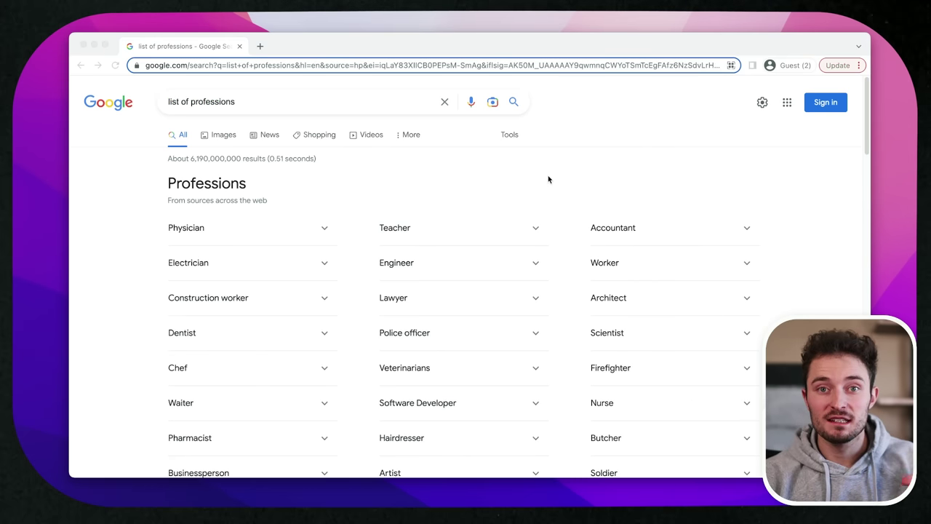
# Scroll through the Google professions list, past Dentist, Chef and Nurse
pyautogui.scroll(-5, 549, 179)
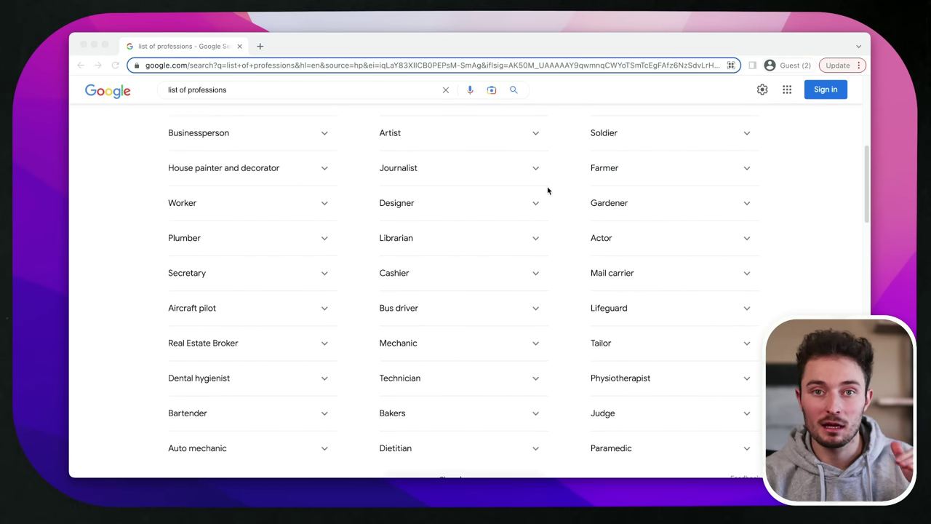
pyautogui.scroll(-2, 547, 187)
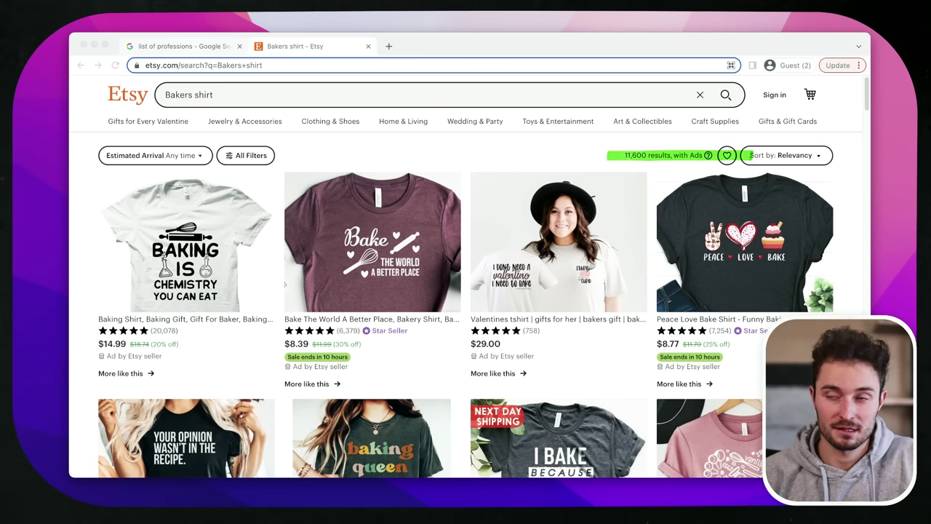
# Screenshot the Etsy 'Baking queen' listing card with Shift+Cmd+4 and drag the capture toward Figma
pyautogui.scroll(-7, 654, 155)
pyautogui.scroll(3, 654, 155)
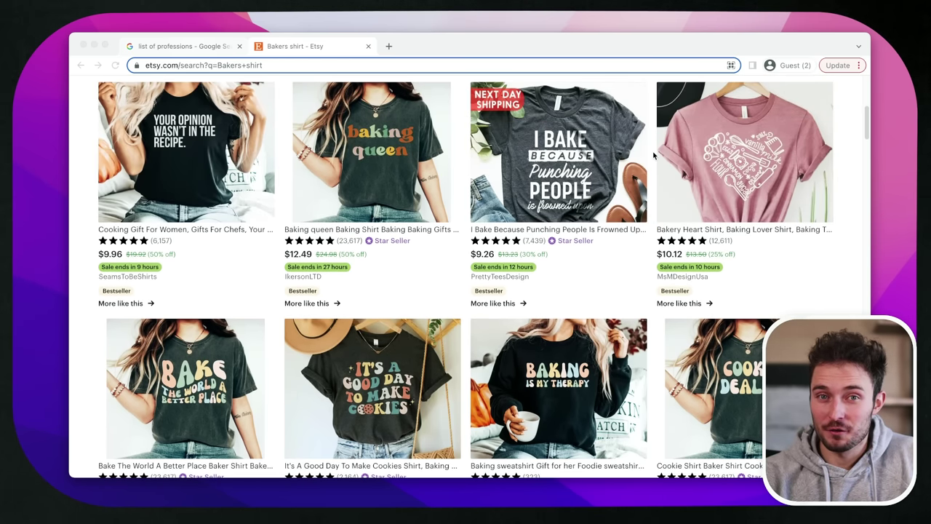
pyautogui.scroll(2, 654, 155)
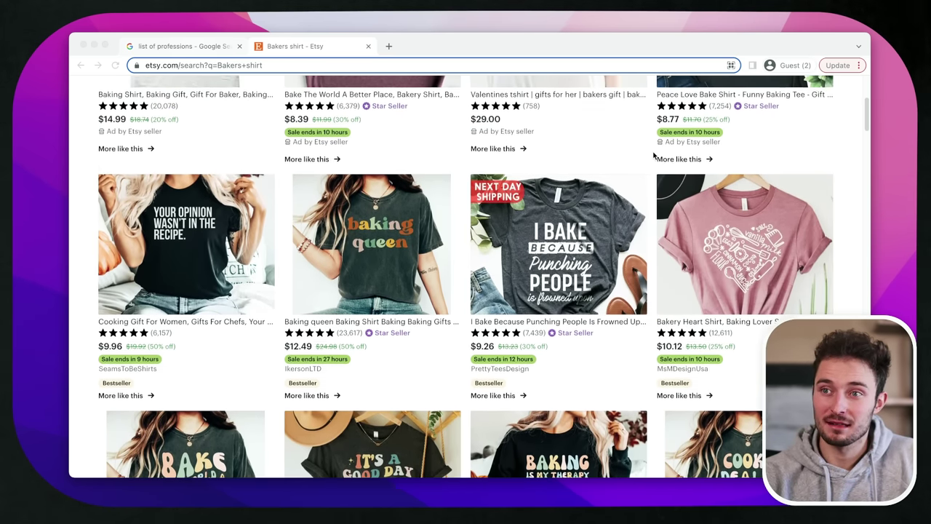
pyautogui.scroll(1, 654, 155)
pyautogui.scroll(2, 654, 155)
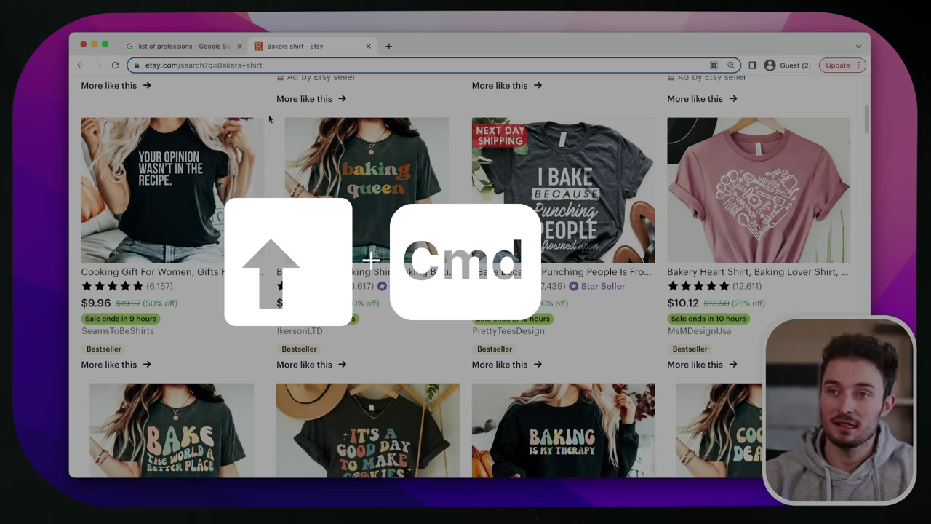
pyautogui.press('super+shift+4')
pyautogui.moveTo(277, 111); pyautogui.dragTo(461, 374)
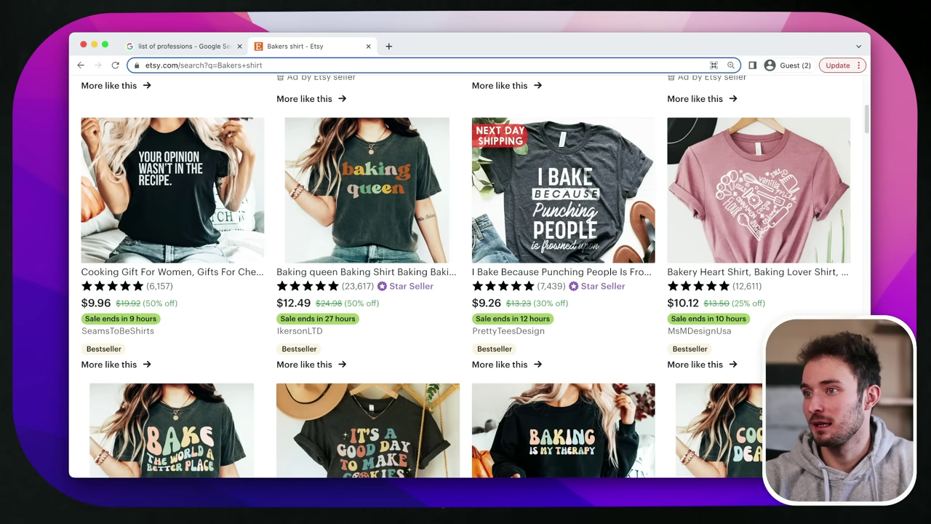
pyautogui.moveTo(524, 92); pyautogui.dragTo(382, 217)
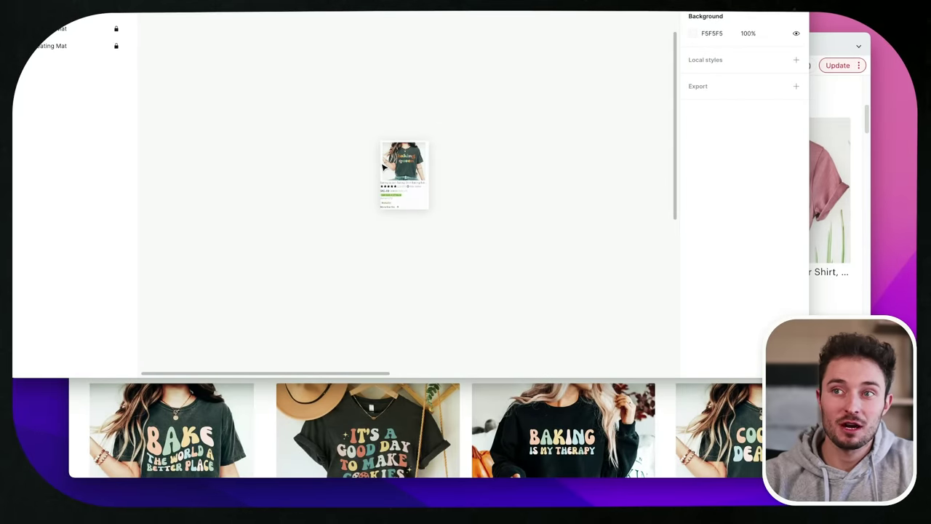
# Drop the listing screenshot on the Figma canvas and scale it to about 2449×3491
pyautogui.moveTo(384, 168); pyautogui.dragTo(383, 167)
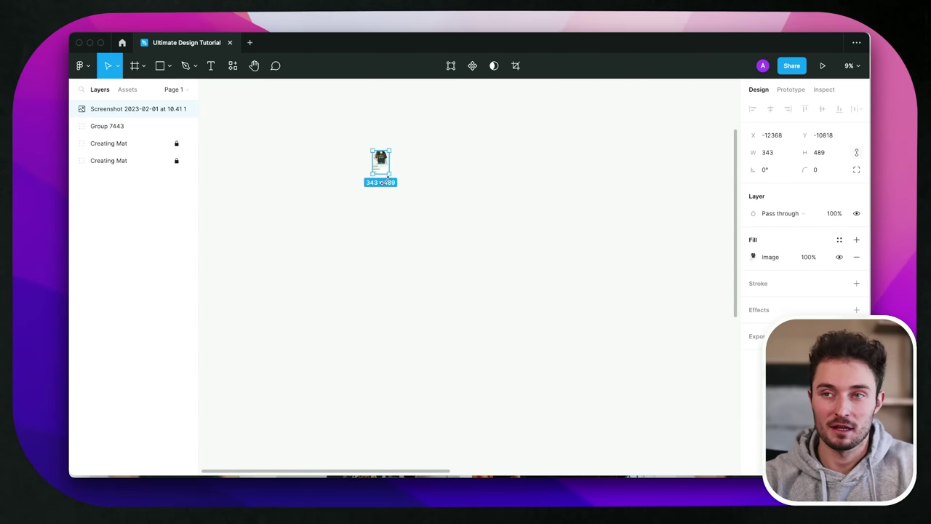
pyautogui.moveTo(399, 201); pyautogui.dragTo(488, 311)
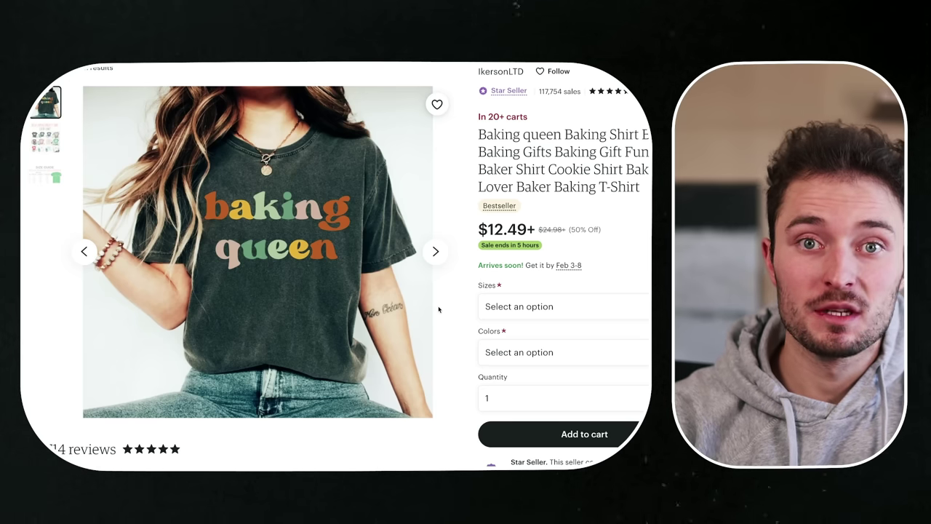
# Scroll down the 'Baking queen' shirt product page to its price and reviews
pyautogui.scroll(-5, 438, 310)
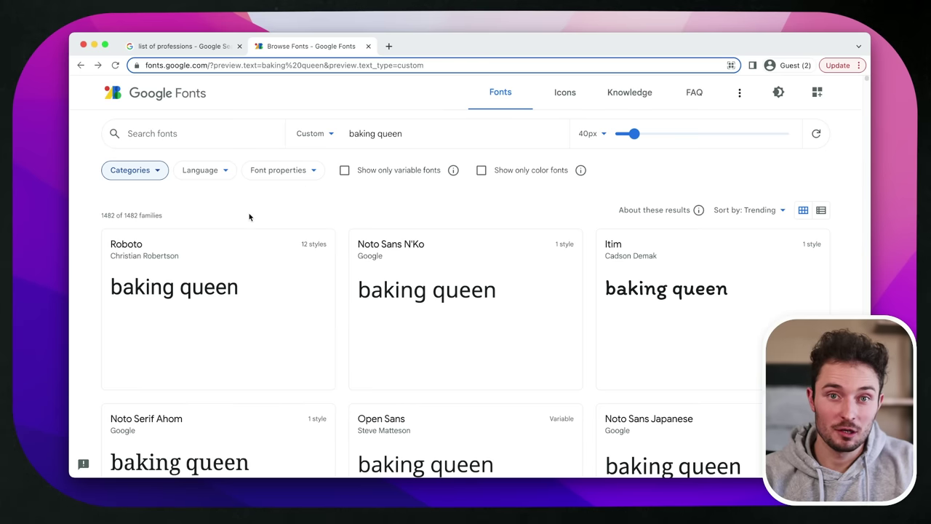
# Filter the 'baking queen' font previews by excluding Monospace, Sans Serif and Serif categories
pyautogui.click(163, 175)
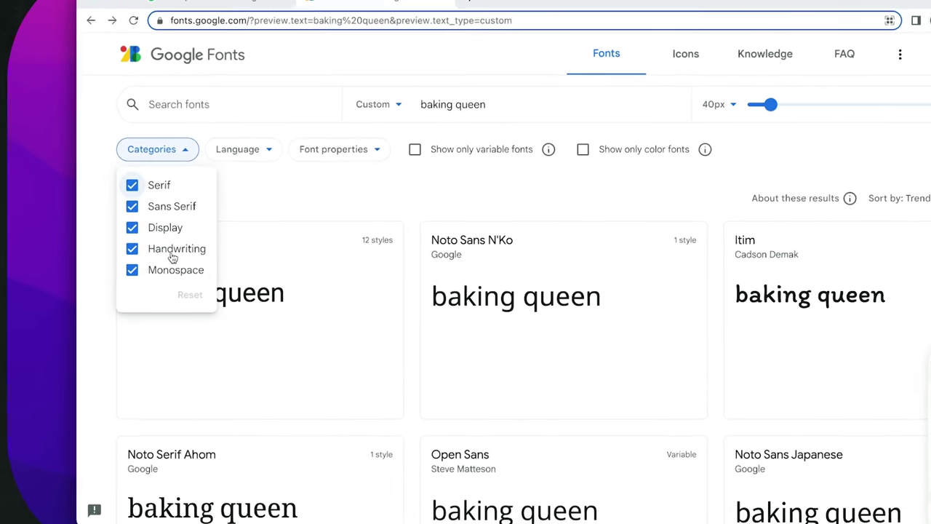
pyautogui.click(189, 270)
pyautogui.click(182, 197)
pyautogui.click(180, 174)
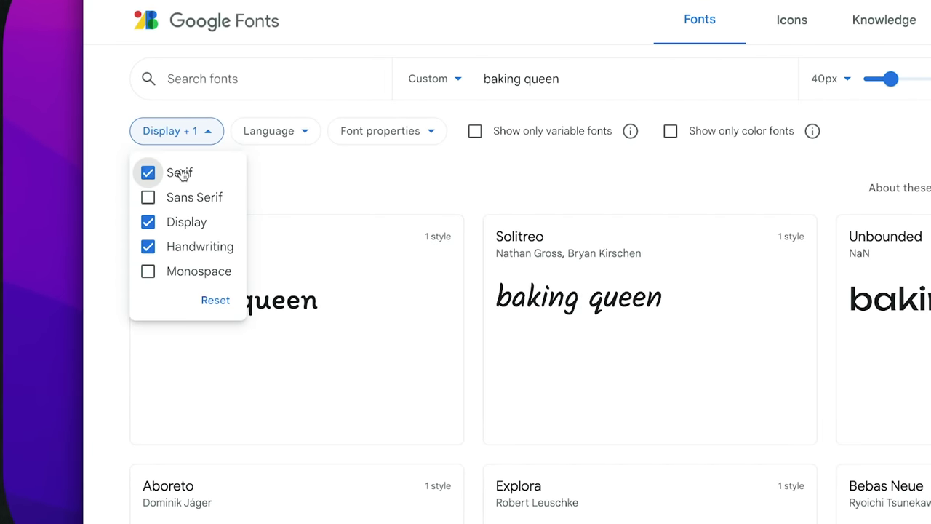
pyautogui.click(478, 196)
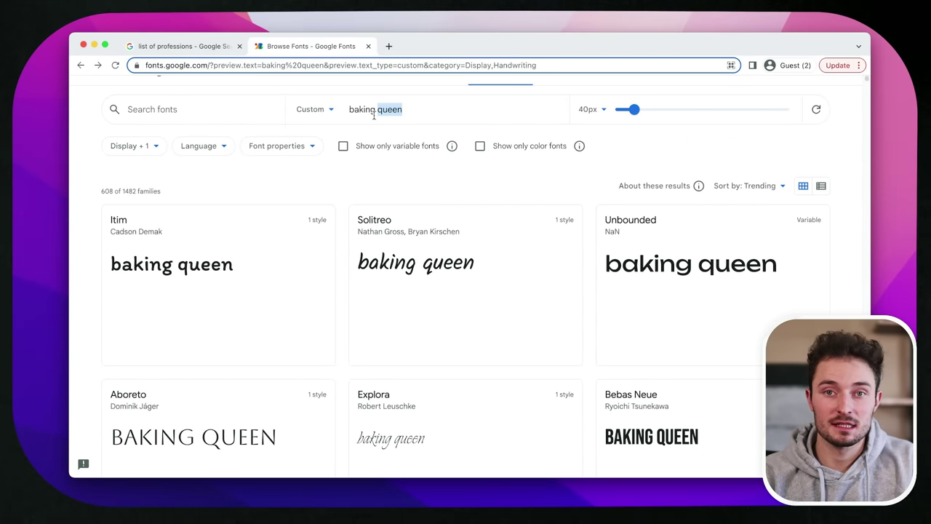
pyautogui.click(373, 115)
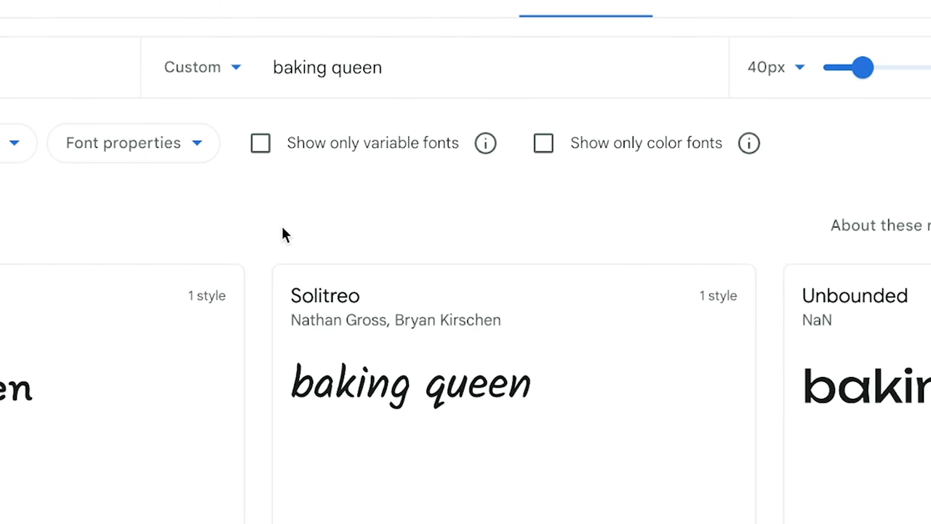
# Download the Yeseva One font family and open its regular .ttf file to install
pyautogui.scroll(-10, 282, 231)
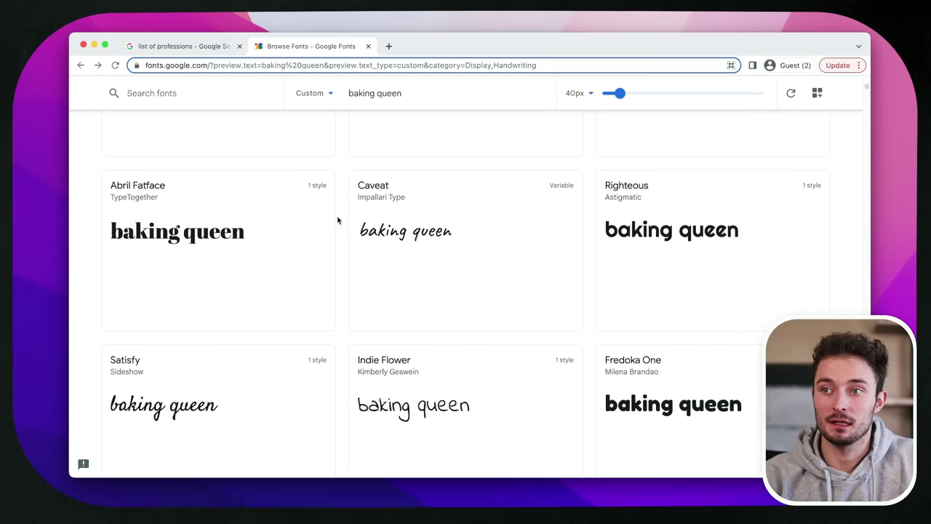
pyautogui.scroll(-3, 338, 220)
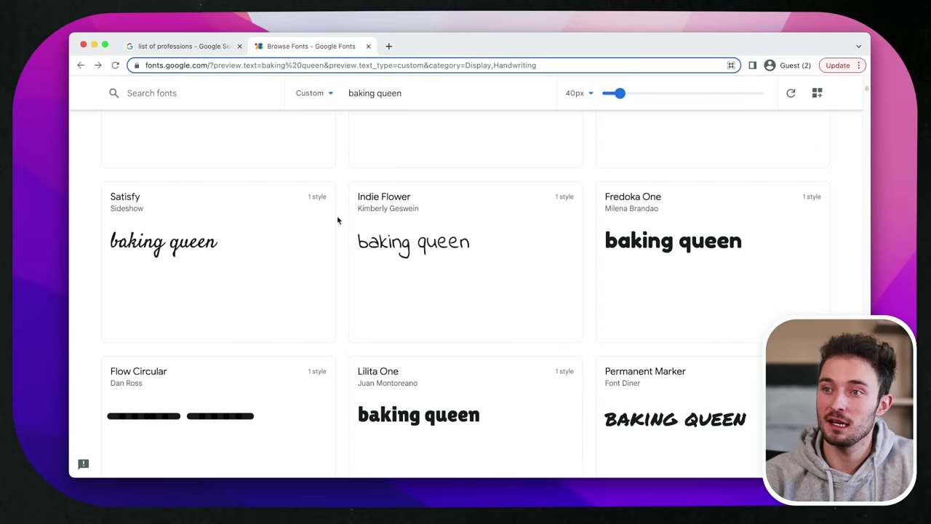
pyautogui.scroll(-9, 338, 220)
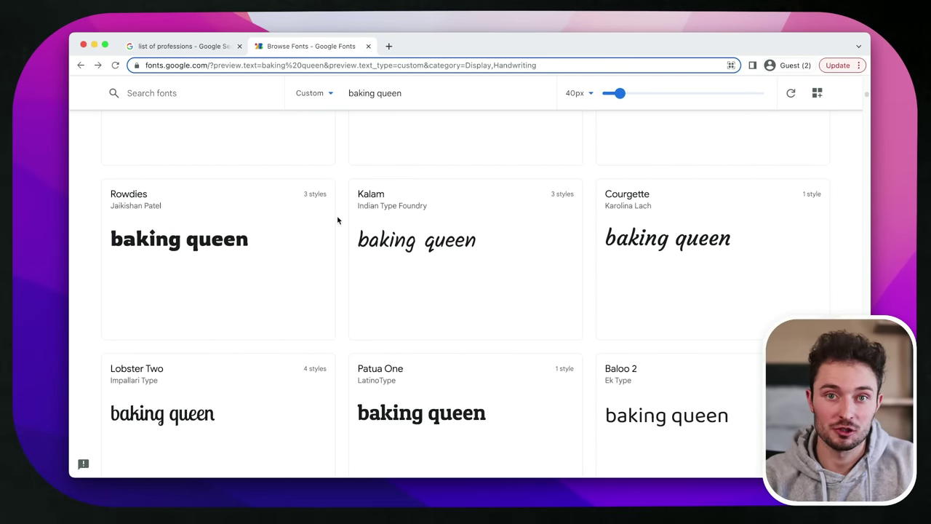
pyautogui.click(692, 266)
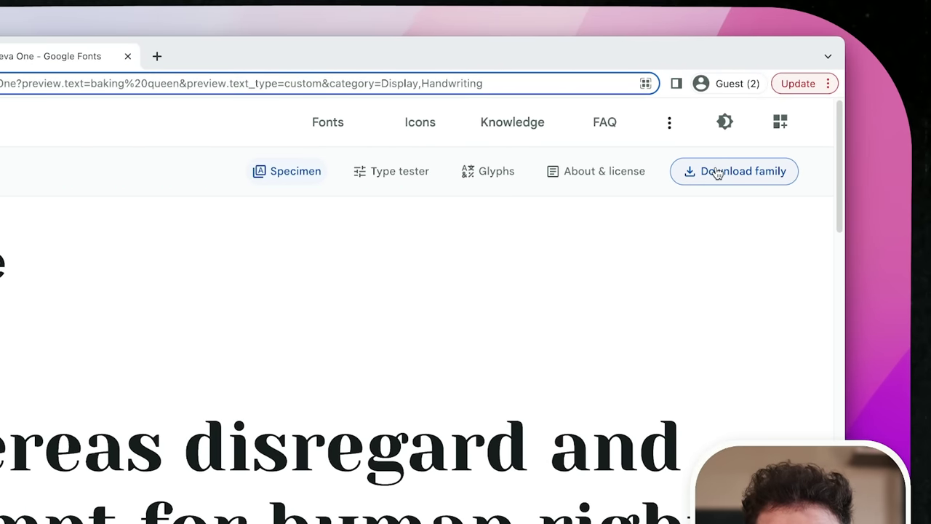
pyautogui.click(716, 171)
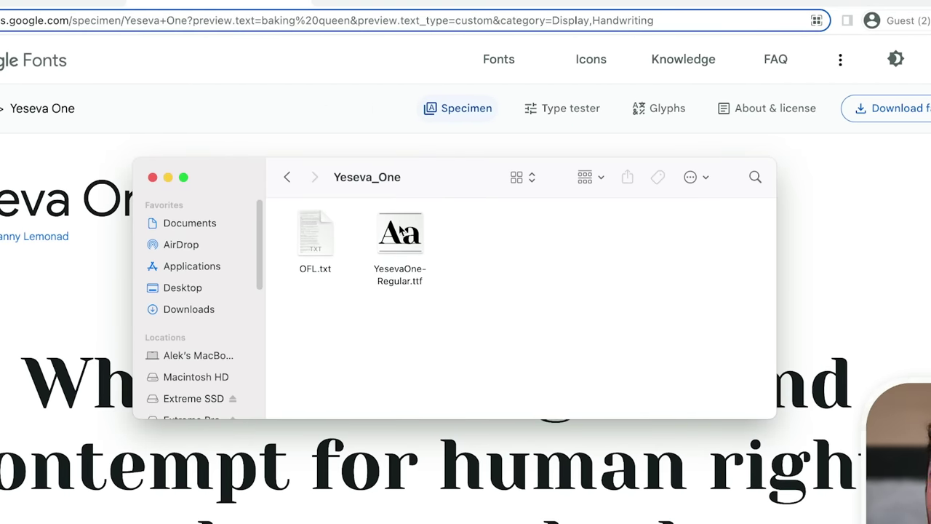
pyautogui.doubleClick(400, 231)
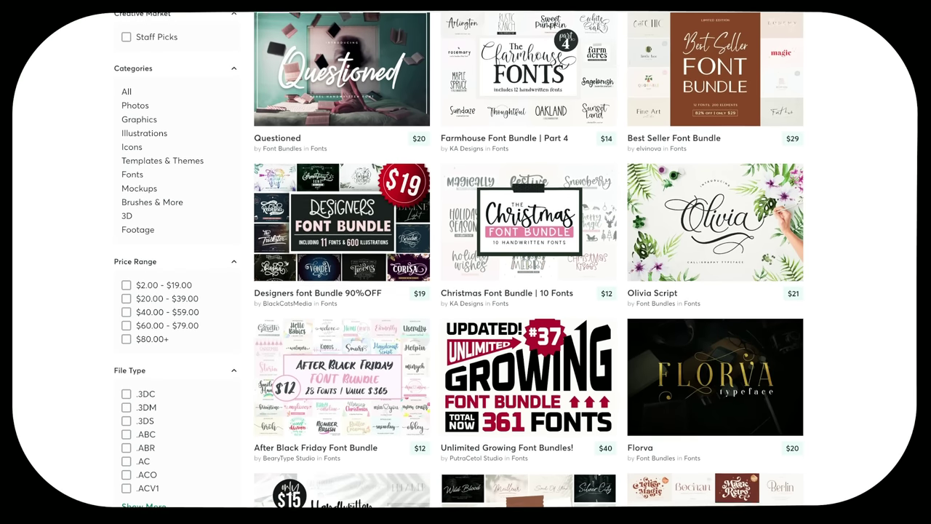
pyautogui.scroll(-4, 459, 259)
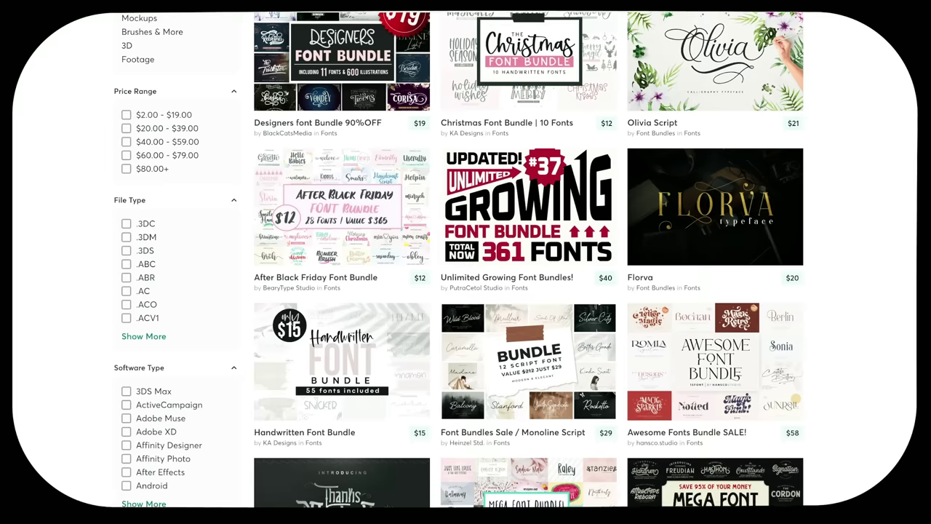
pyautogui.scroll(-4, 459, 259)
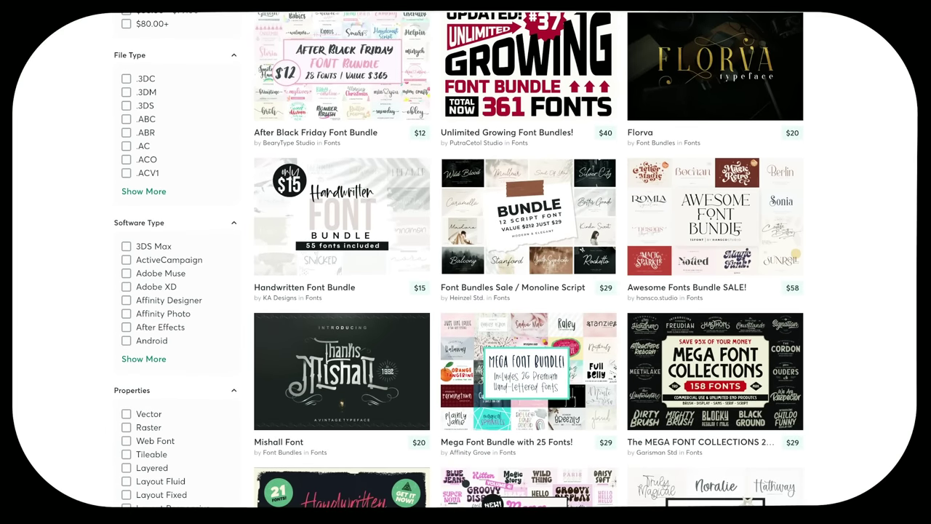
pyautogui.scroll(-5, 459, 260)
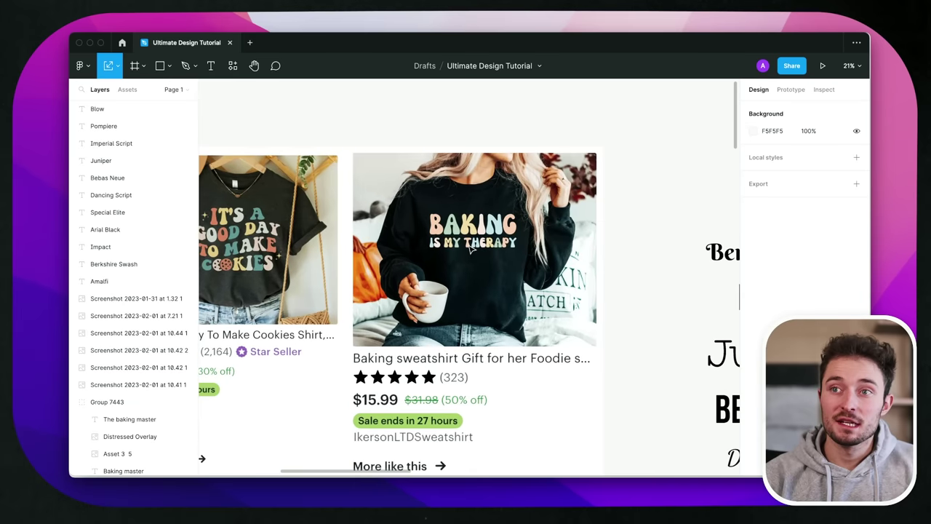
# Zoom into the Figma canvas to review the baking shirt screenshots and font samples
pyautogui.scroll(3, 472, 249)
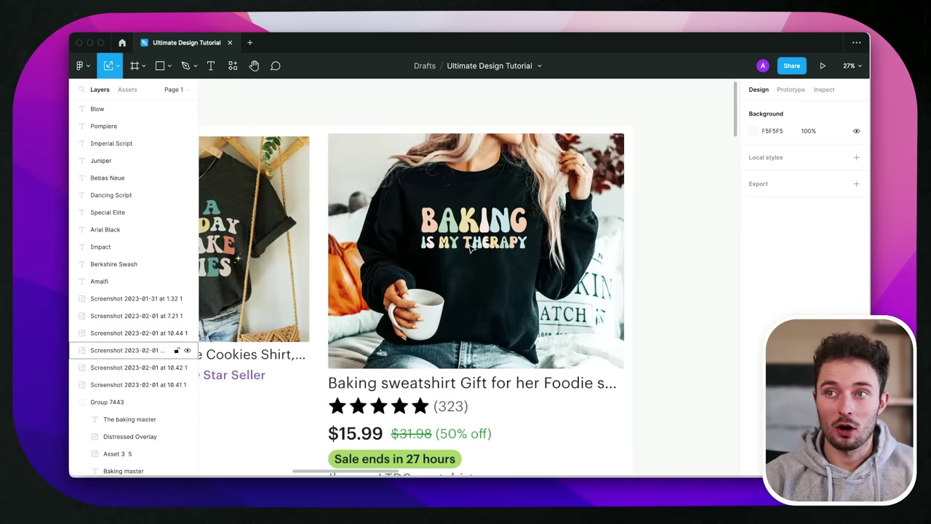
pyautogui.scroll(1, 471, 249)
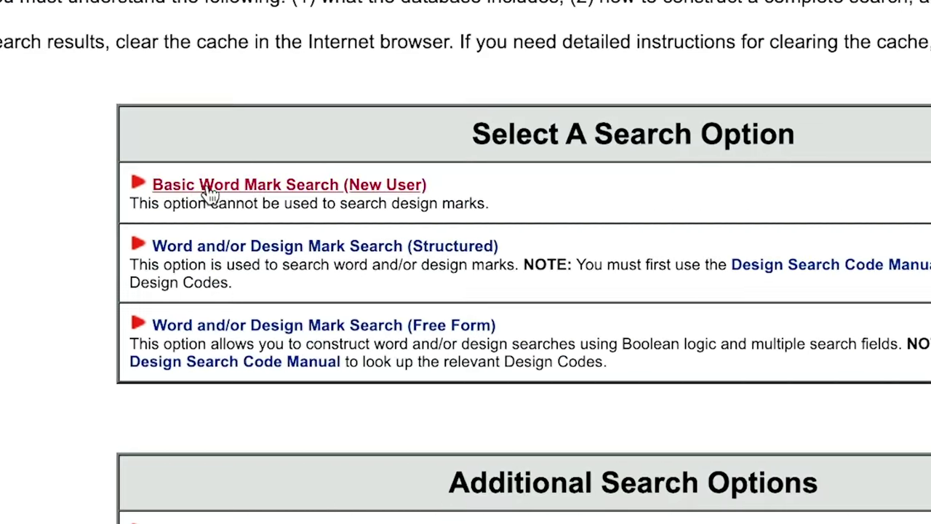
# Run live TESS word mark searches for 'Baking is my therapy', then 'is my therapy'
pyautogui.click(208, 186)
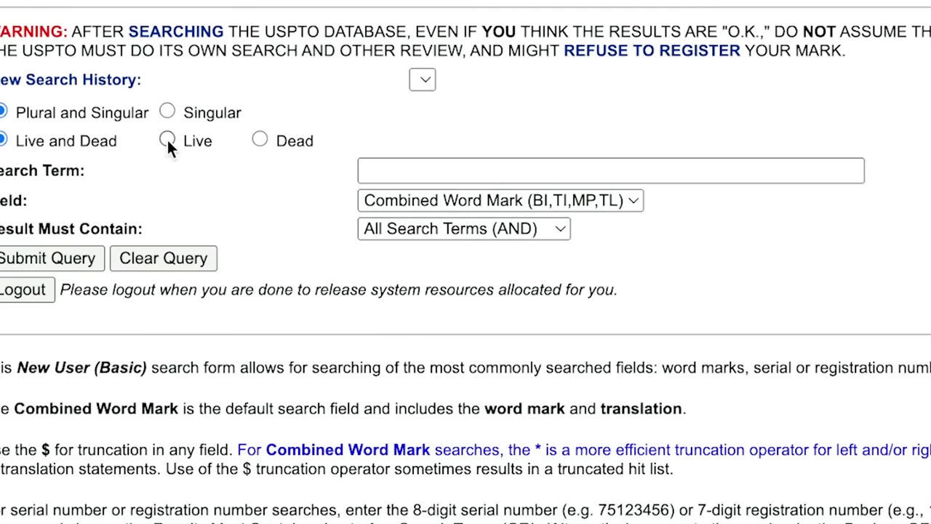
pyautogui.click(167, 140)
pyautogui.click(439, 173)
pyautogui.write('Baking is my therapy')
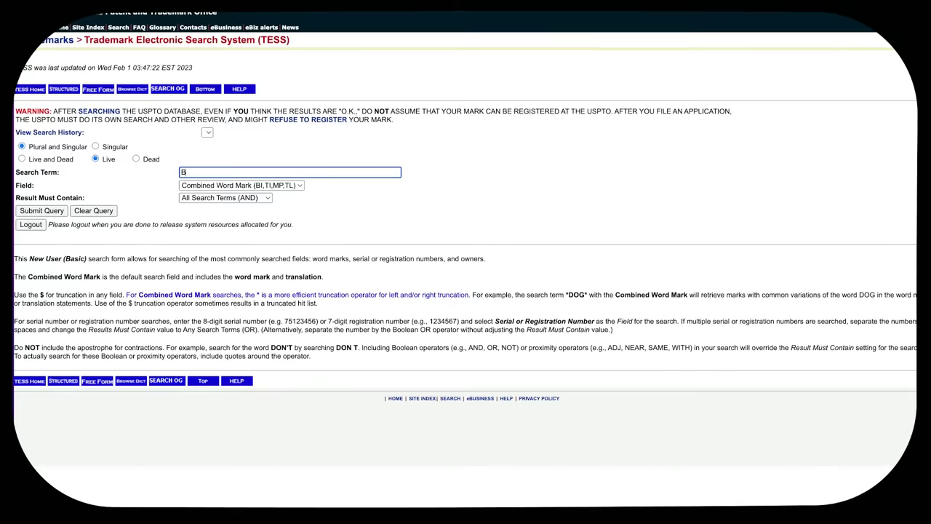
pyautogui.click(46, 211)
pyautogui.press('BackSpace')
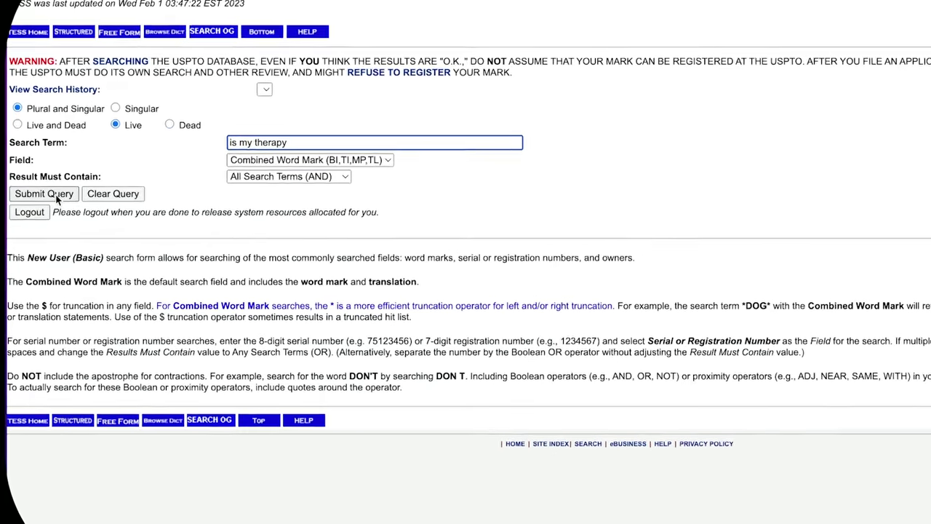
pyautogui.click(50, 210)
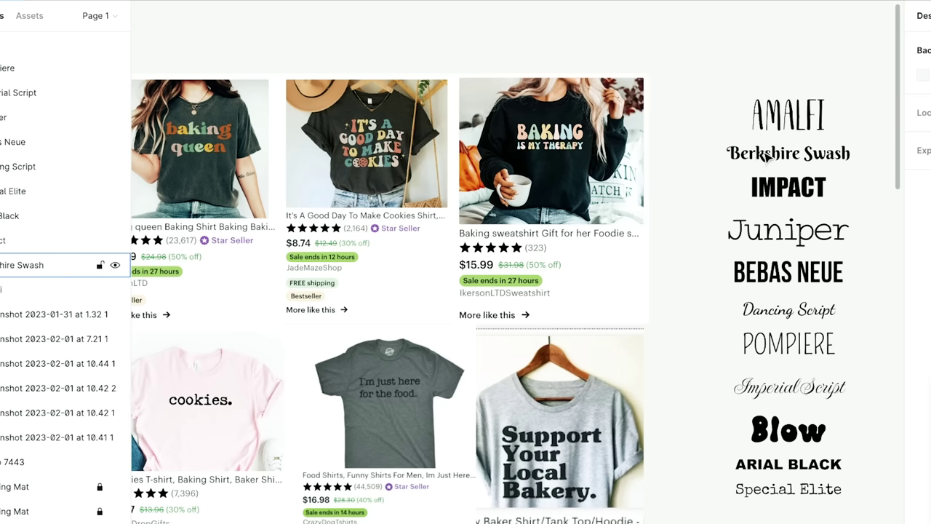
# Pan from the Berkshire Swash sample to the T-shirt's gridded print area and clear the selection
pyautogui.click(766, 155)
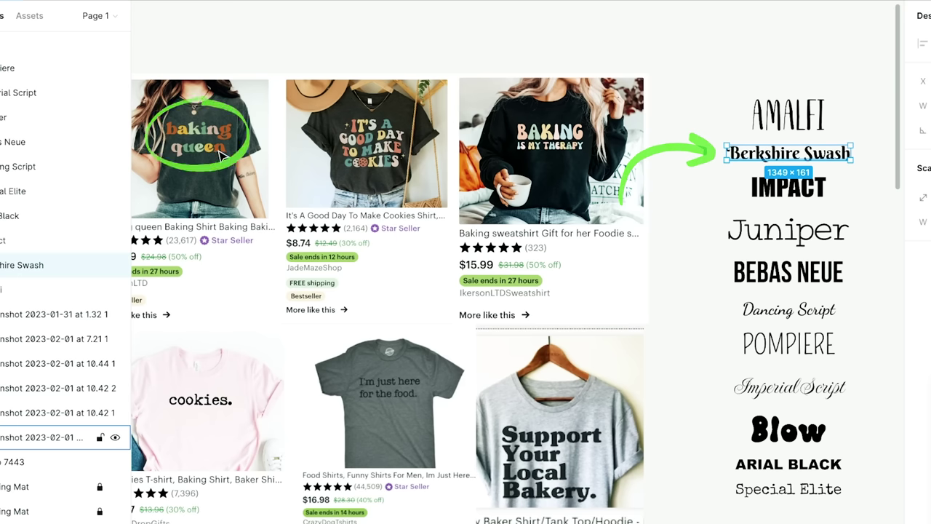
pyautogui.hscroll(10, 768, 191)
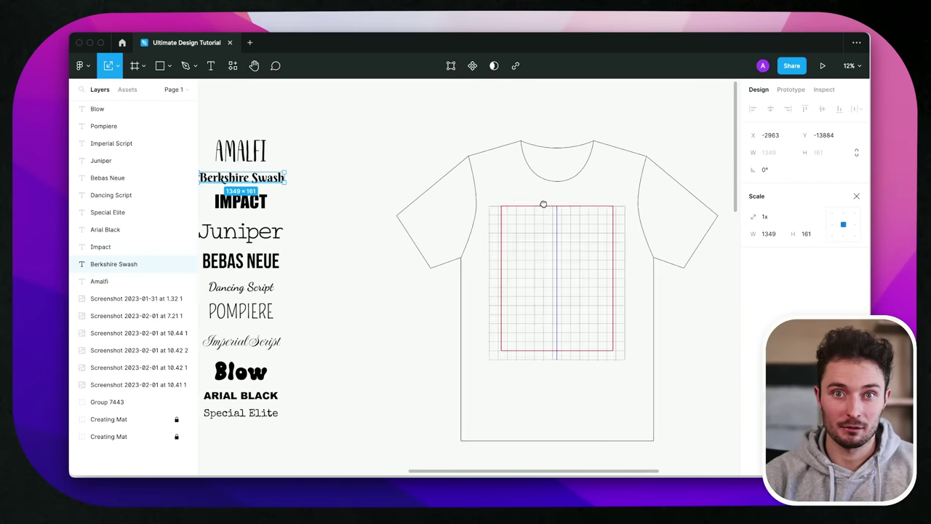
pyautogui.hscroll(3, 563, 196)
pyautogui.scroll(-2, 564, 196)
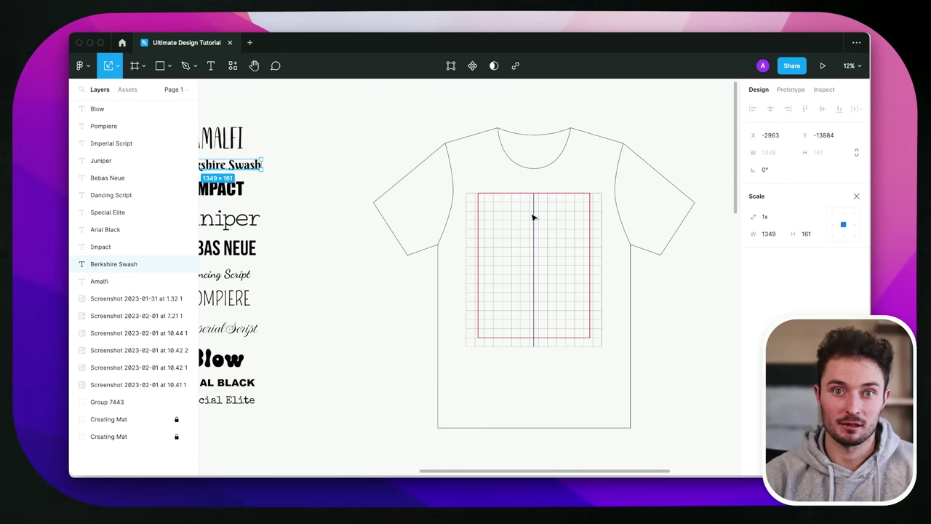
pyautogui.click(548, 214)
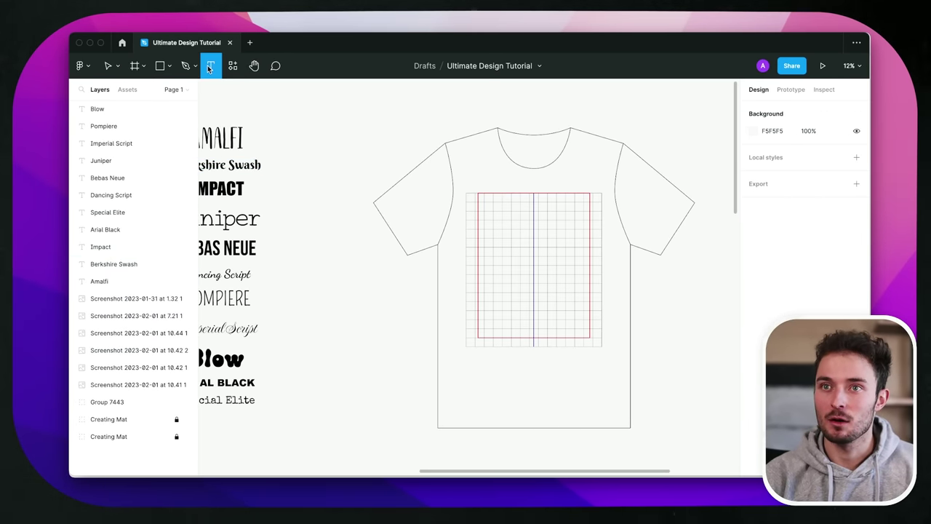
# Add 'baking master' text on the shirt's print area and scale it up across the area
pyautogui.click(526, 216)
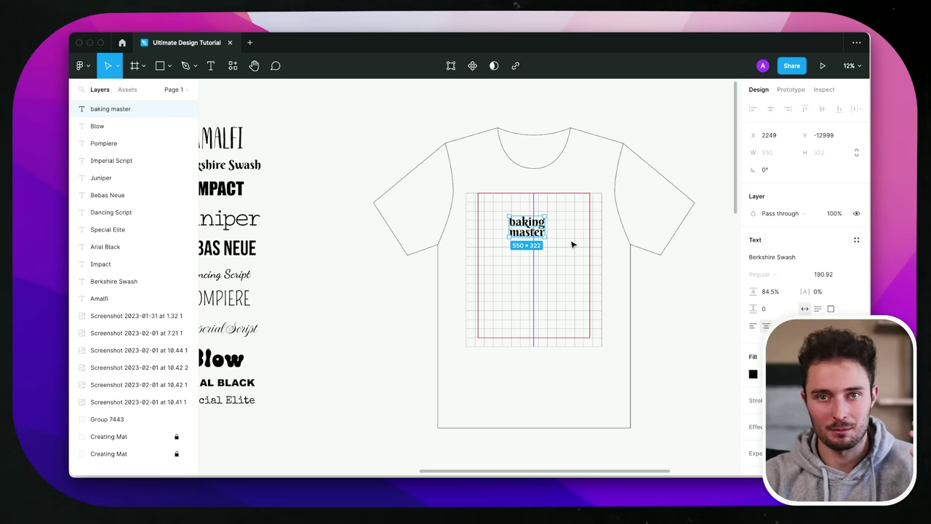
pyautogui.moveTo(544, 235); pyautogui.dragTo(576, 250)
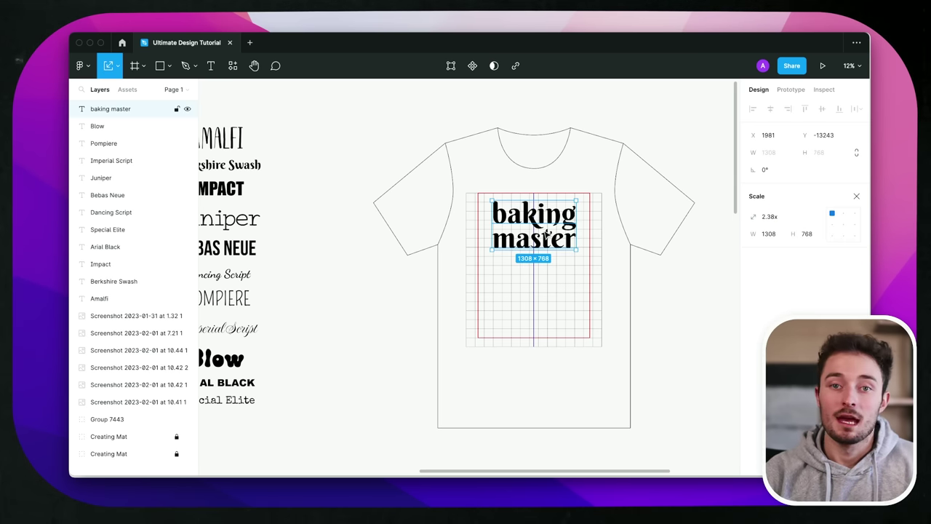
pyautogui.scroll(3, 575, 211)
pyautogui.scroll(3, 598, 225)
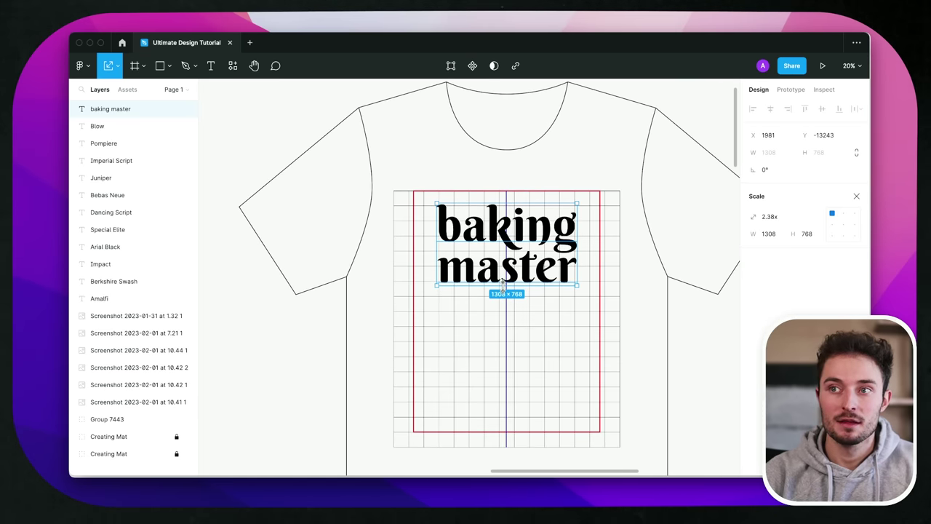
pyautogui.moveTo(502, 285)
pyautogui.mouseDown()
pyautogui.moveTo(507, 299)
pyautogui.moveTo(509, 282)
pyautogui.mouseUp()
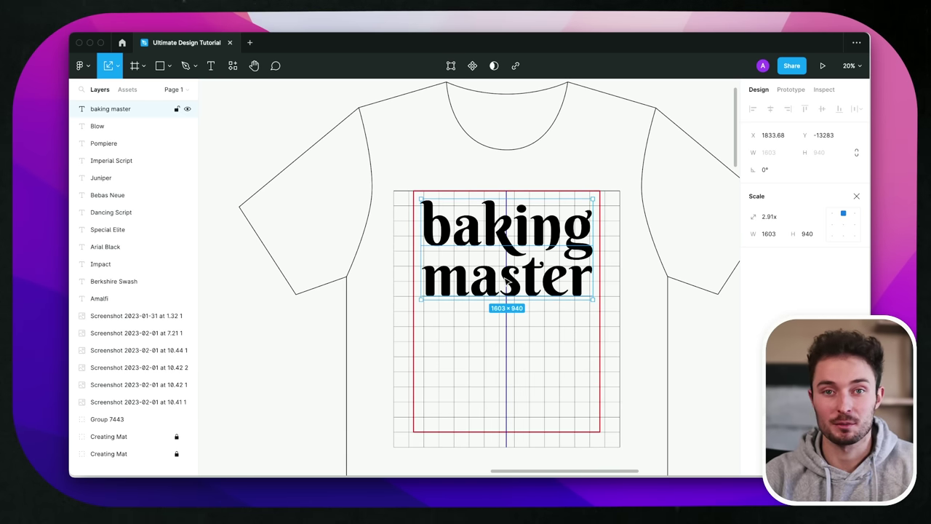
pyautogui.press('Escape')
# Alt-drag a copy of the 'baking master' text beside the shirt
pyautogui.scroll(-2, 598, 312)
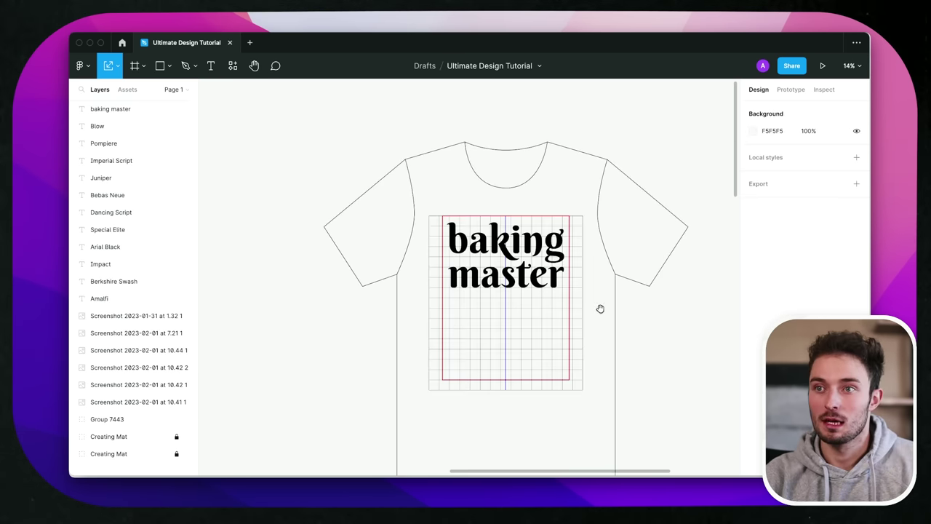
pyautogui.moveTo(586, 262); pyautogui.dragTo(516, 260)
pyautogui.click(411, 251)
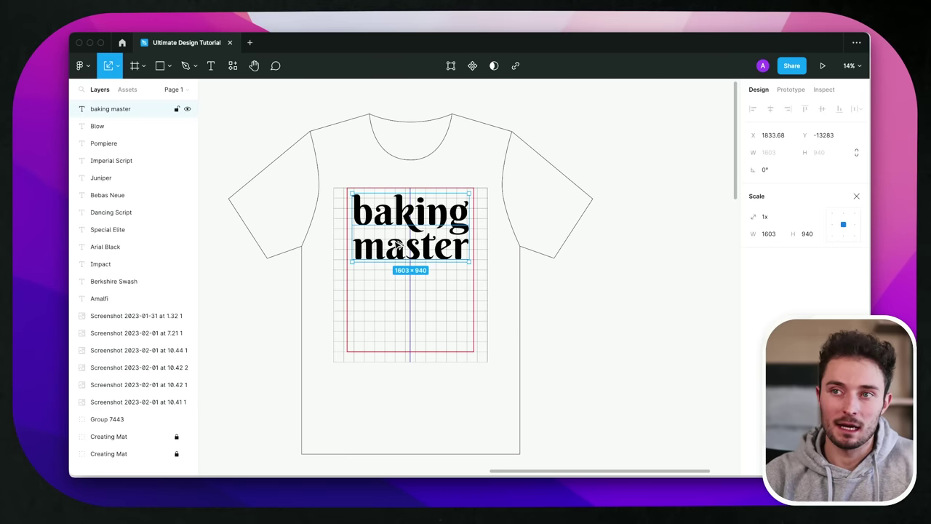
pyautogui.moveTo(407, 245); pyautogui.dragTo(652, 246)
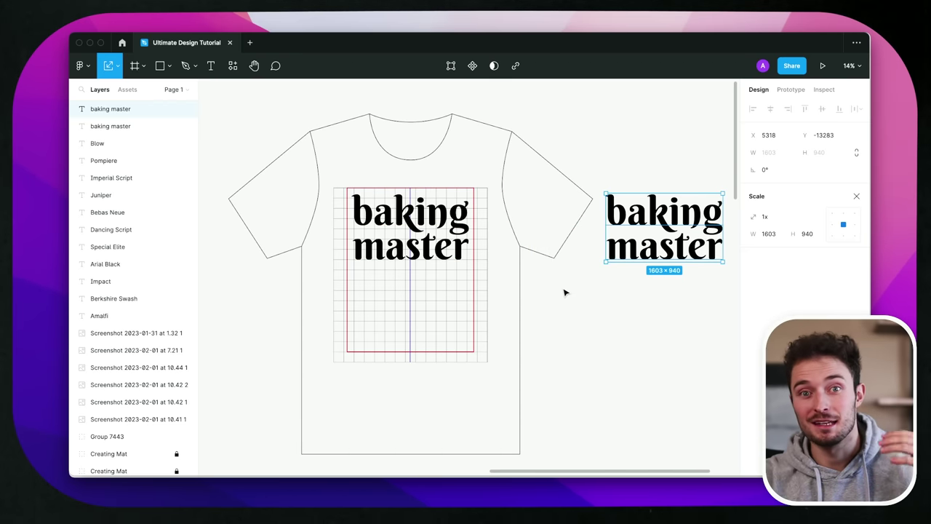
# Change the shirt's 'baking master' text font to Amalfi
pyautogui.hscroll(-5, 564, 292)
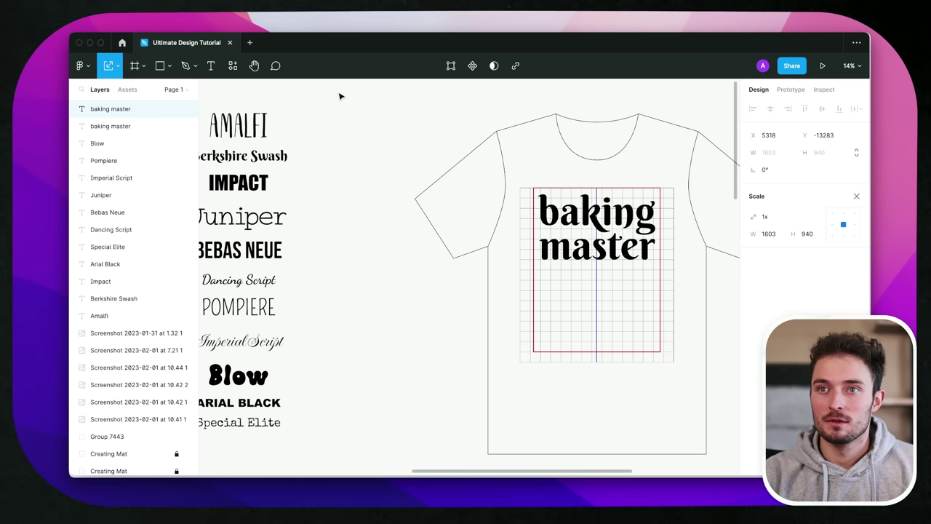
pyautogui.click(240, 127)
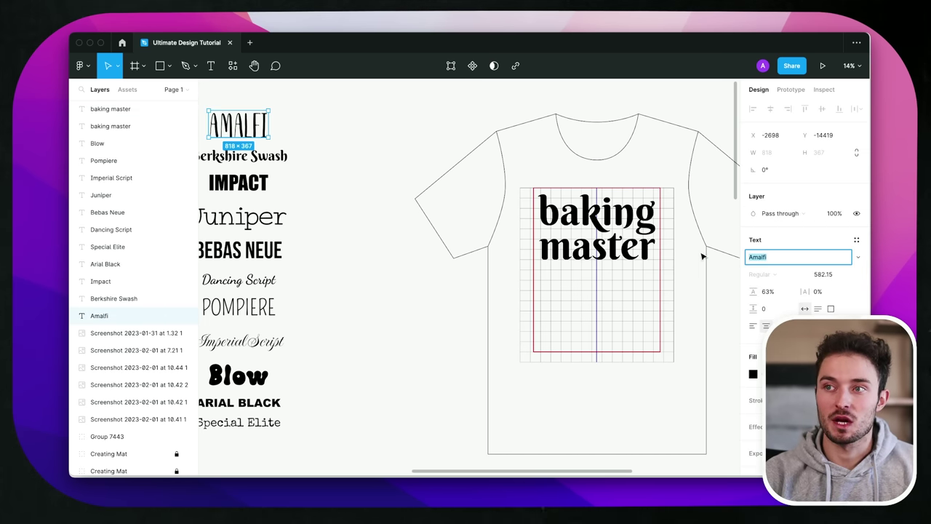
pyautogui.click(623, 241)
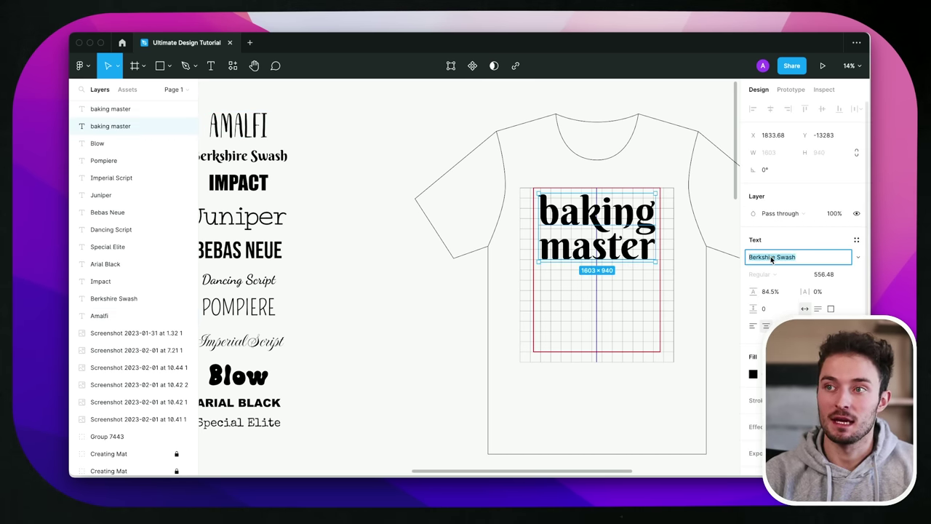
pyautogui.write('Amalfi')
pyautogui.press('Return')
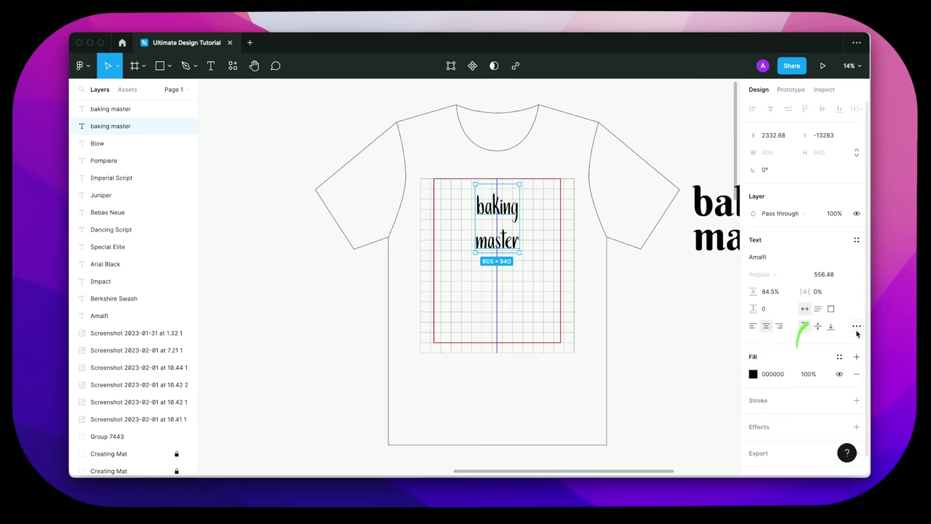
# Make the Amalfi BAKING MASTER text uppercase with 70.5% line height, scaled up to 1432×1410
pyautogui.click(856, 325)
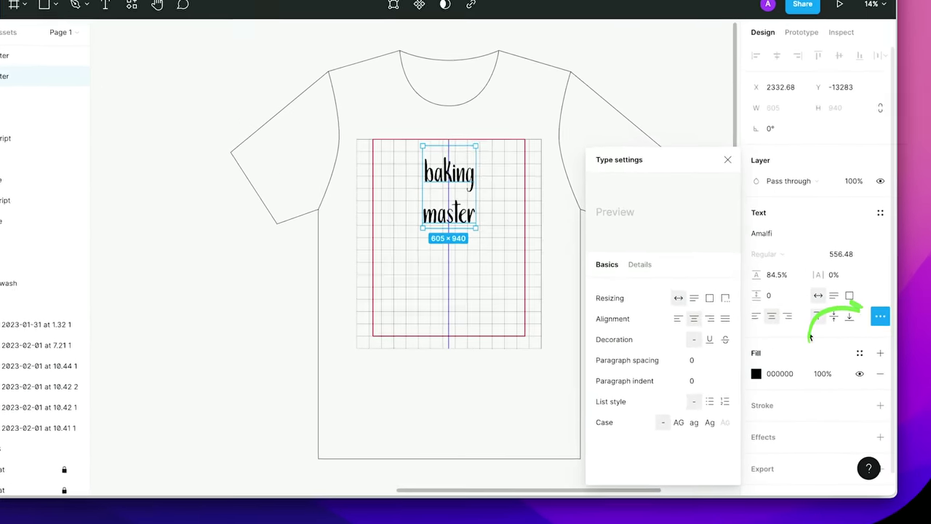
pyautogui.click(670, 434)
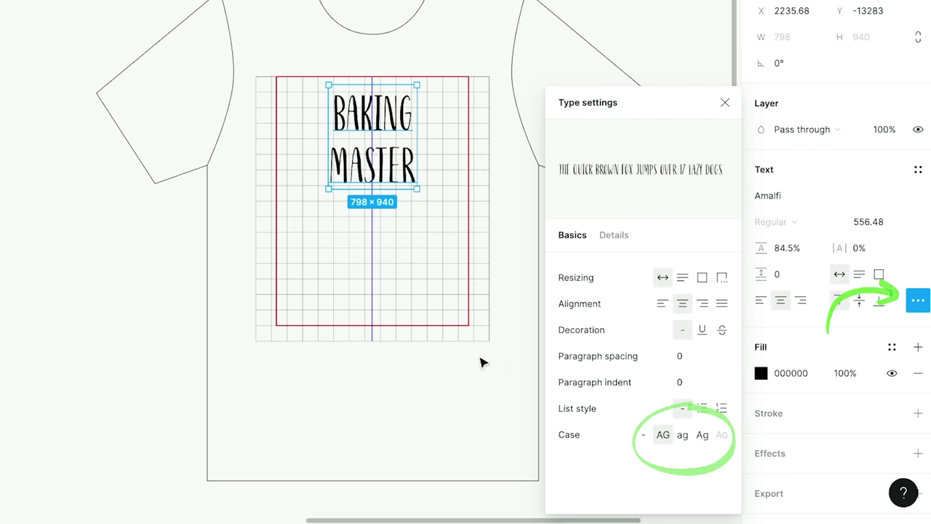
pyautogui.click(491, 294)
pyautogui.click(371, 161)
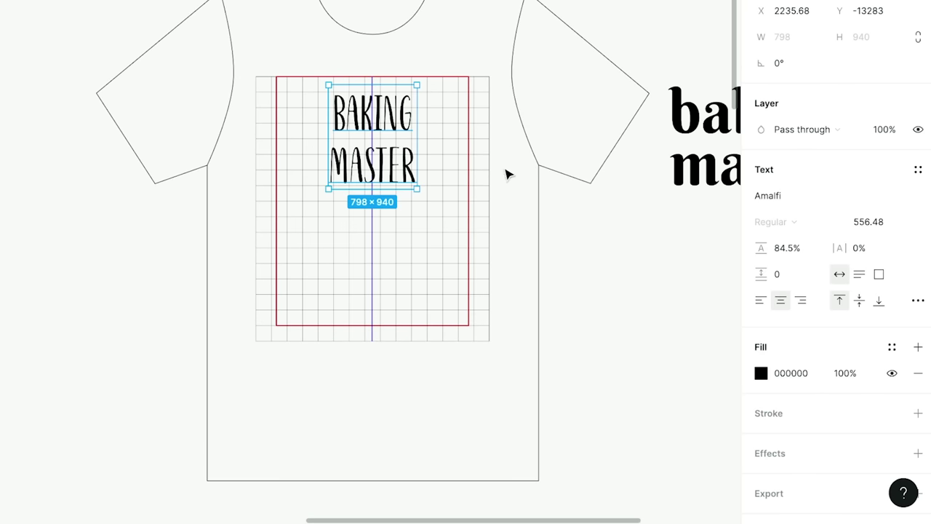
pyautogui.moveTo(765, 249); pyautogui.dragTo(743, 251)
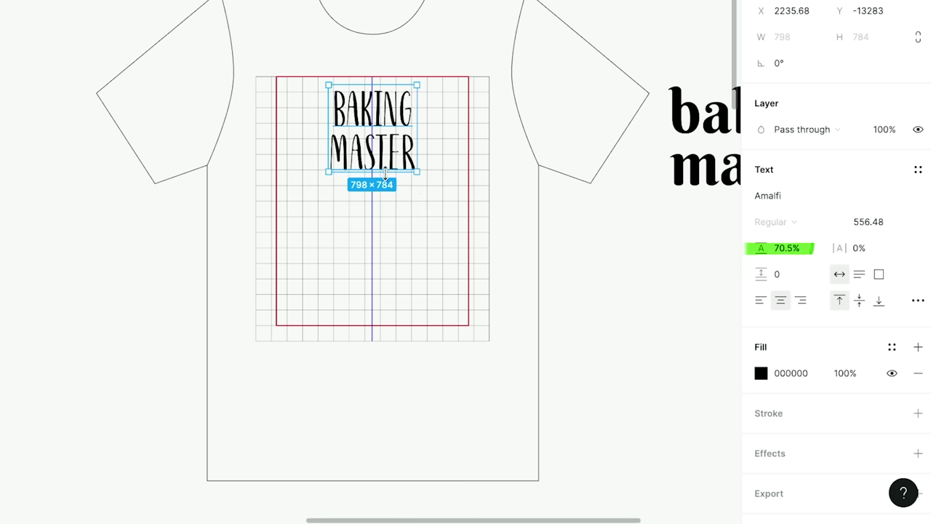
pyautogui.press('k')
pyautogui.moveTo(378, 172); pyautogui.dragTo(380, 235)
# Duplicate the BAKING MASTER text and place the copy up-right beside the shirt
pyautogui.click(442, 243)
pyautogui.click(380, 209)
pyautogui.moveTo(380, 209); pyautogui.dragTo(736, 25)
pyautogui.click(581, 156)
pyautogui.moveTo(458, 270); pyautogui.dragTo(594, 229)
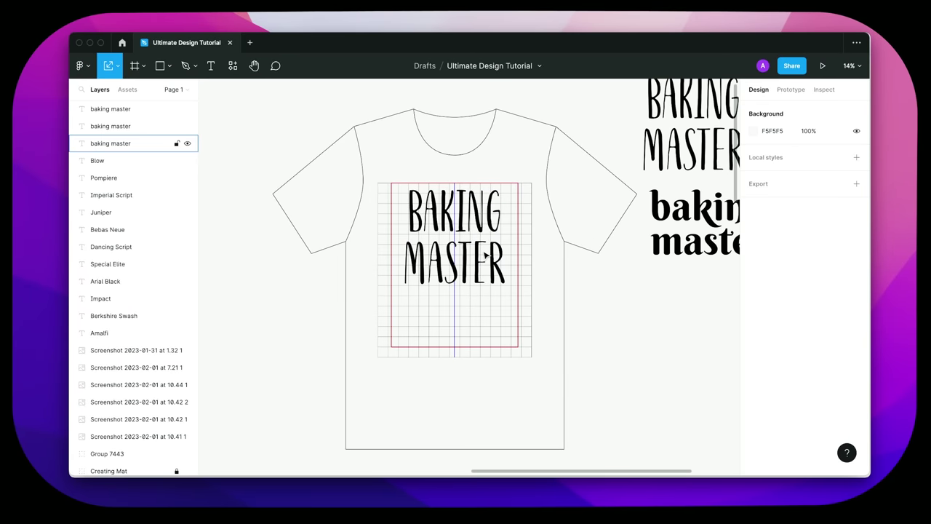
pyautogui.click(486, 254)
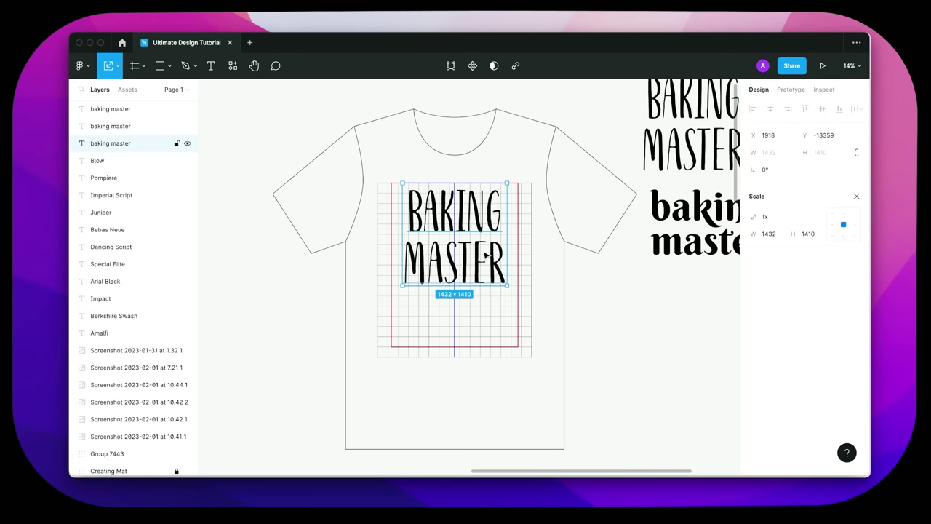
# Prefix the shirt text with 'the' so it reads THE BAKING MASTER
pyautogui.doubleClick(482, 251)
pyautogui.press('Left')
pyautogui.write('the')
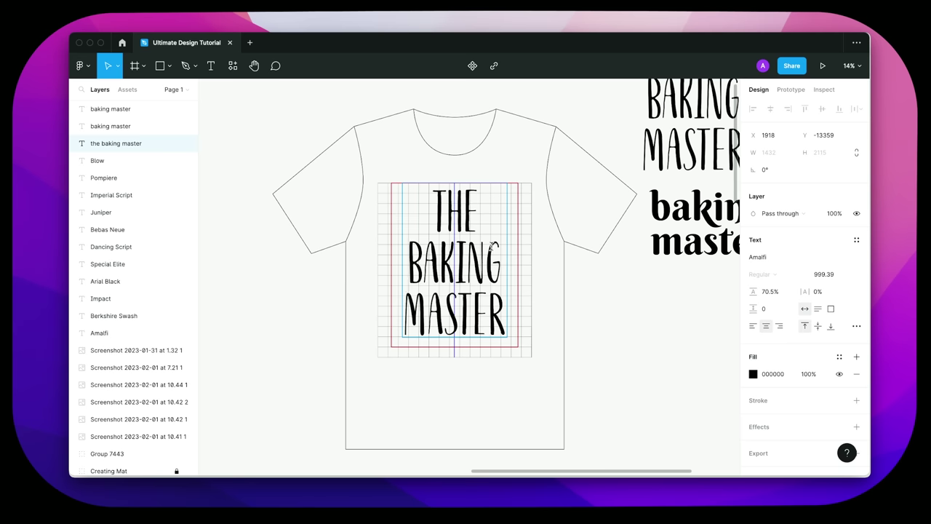
pyautogui.press('Escape')
# Set the shirt text font to Impact and loosen its line height to 88.5%
pyautogui.hscroll(-10, 466, 276)
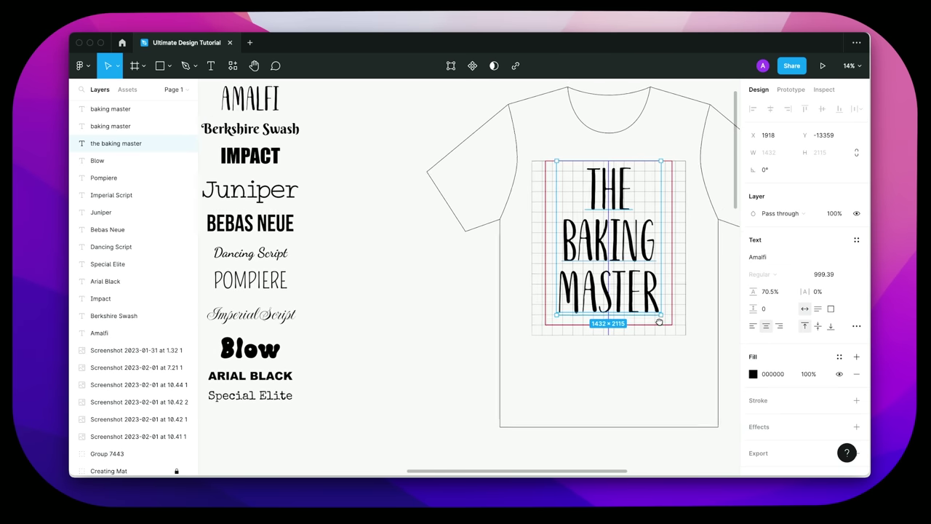
pyautogui.click(261, 188)
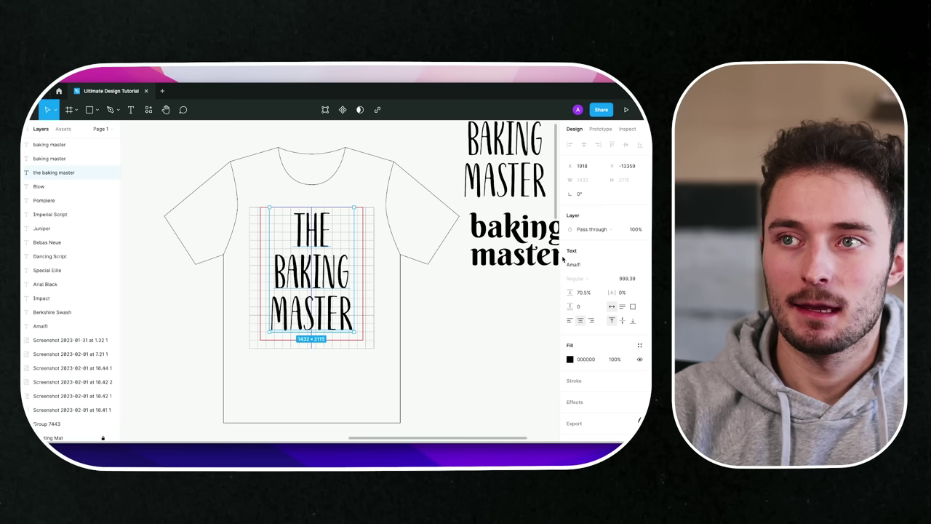
pyautogui.press('Return')
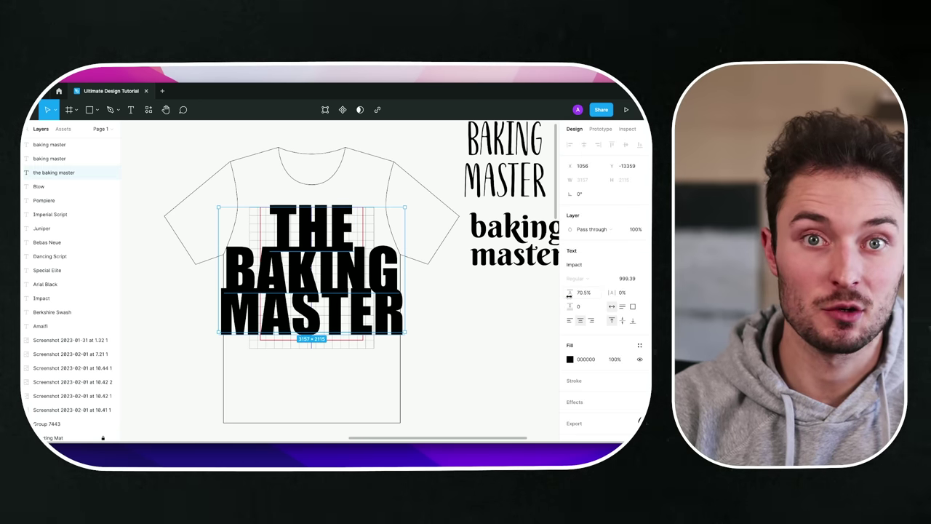
pyautogui.moveTo(569, 293); pyautogui.dragTo(591, 294)
# Scale the text down to fit the print area and move it up off the shirt
pyautogui.press('k')
pyautogui.moveTo(368, 365); pyautogui.dragTo(347, 290)
pyautogui.hscroll(3, 395, 324)
pyautogui.scroll(3, 395, 324)
pyautogui.moveTo(268, 318); pyautogui.dragTo(465, 155)
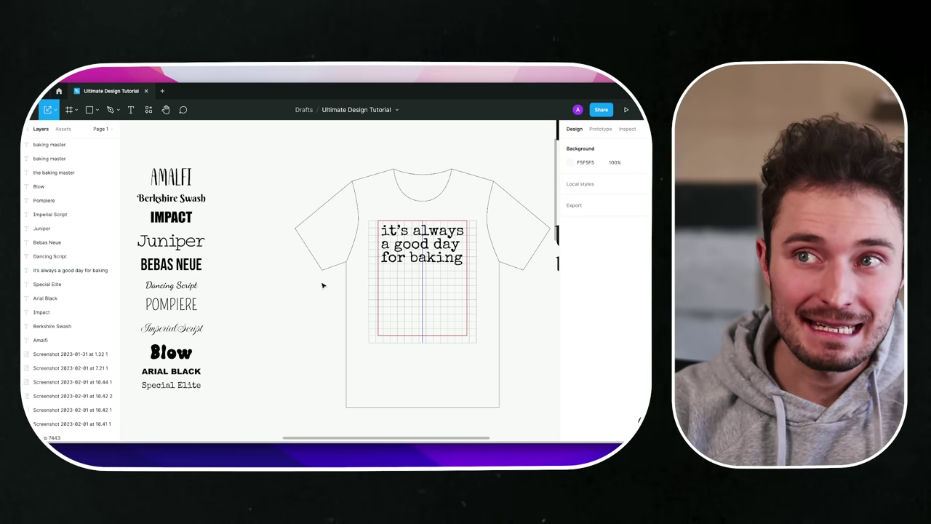
# Pan around the canvas to review the 'it's always a good day for baking' slogan on the shirt
pyautogui.scroll(3, 401, 265)
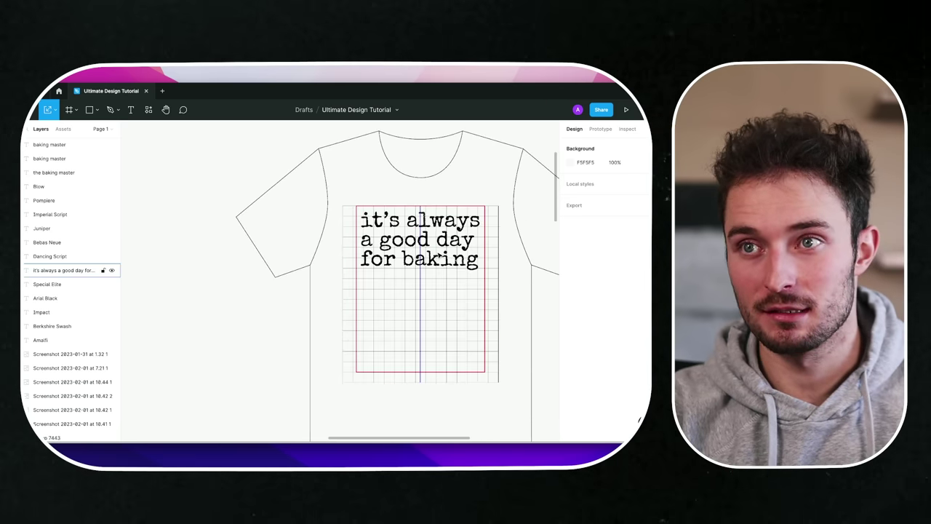
pyautogui.click(394, 250)
pyautogui.press('Escape')
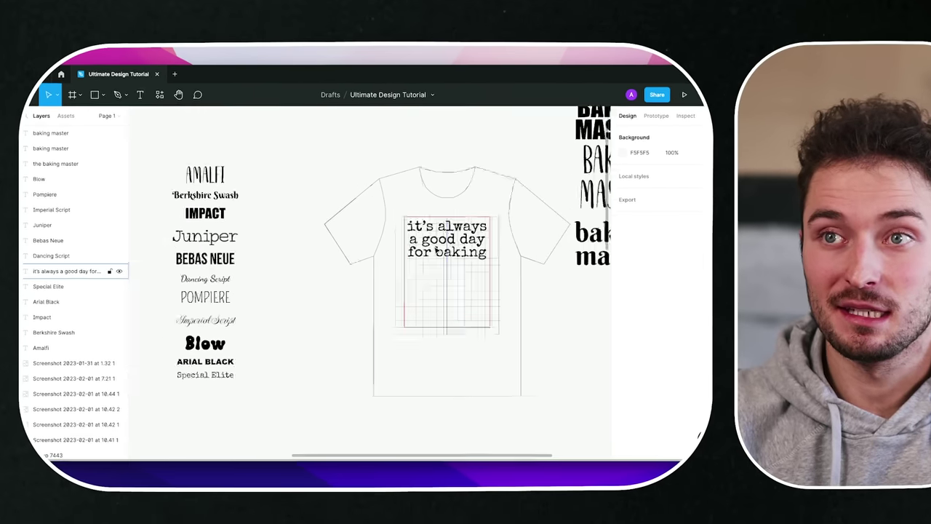
pyautogui.scroll(3, 437, 378)
pyautogui.hscroll(-10, 330, 339)
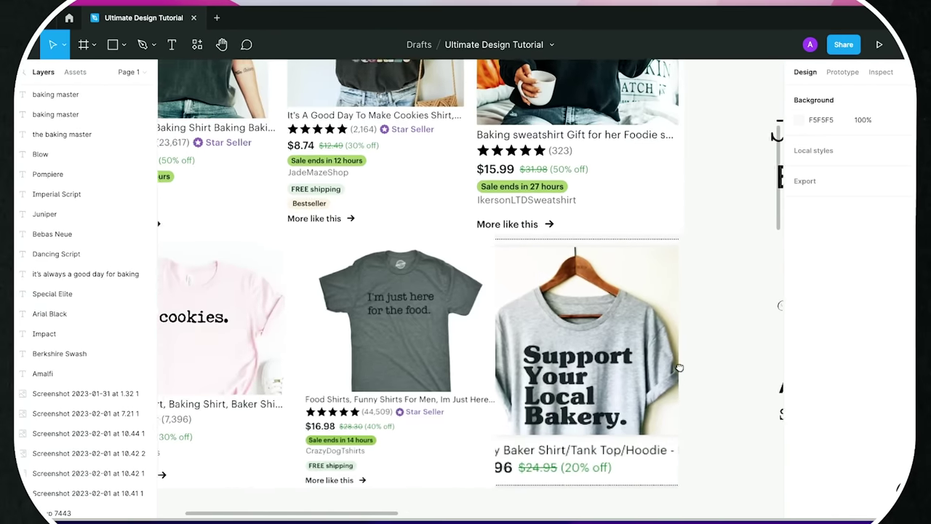
pyautogui.scroll(5, 431, 310)
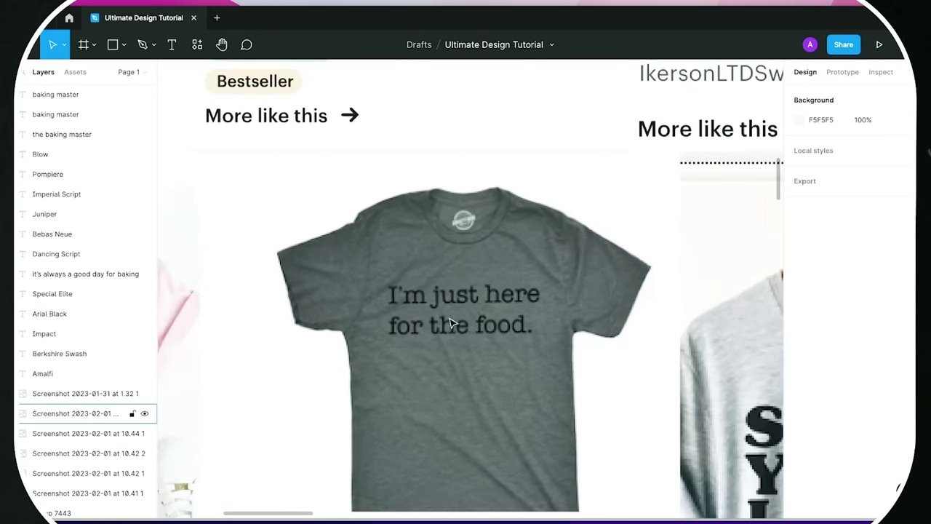
pyautogui.scroll(5, 464, 339)
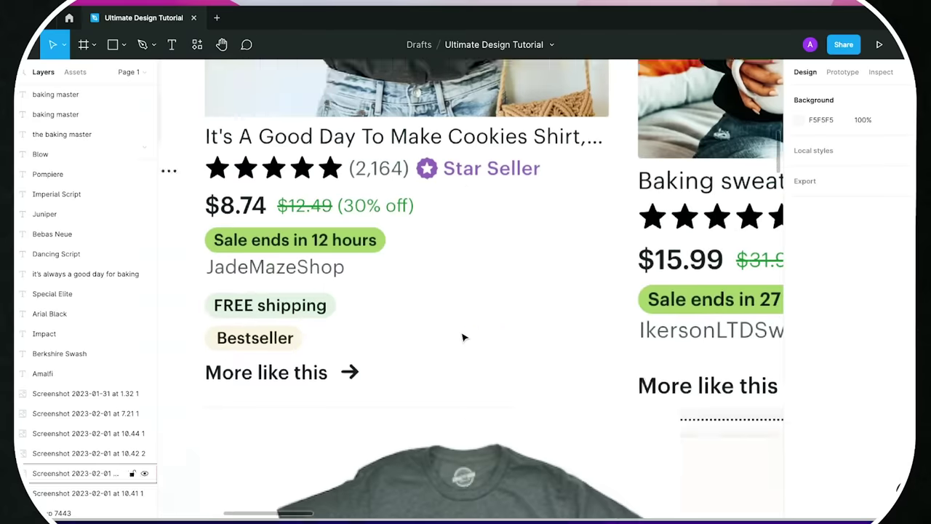
pyautogui.hscroll(-2, 463, 337)
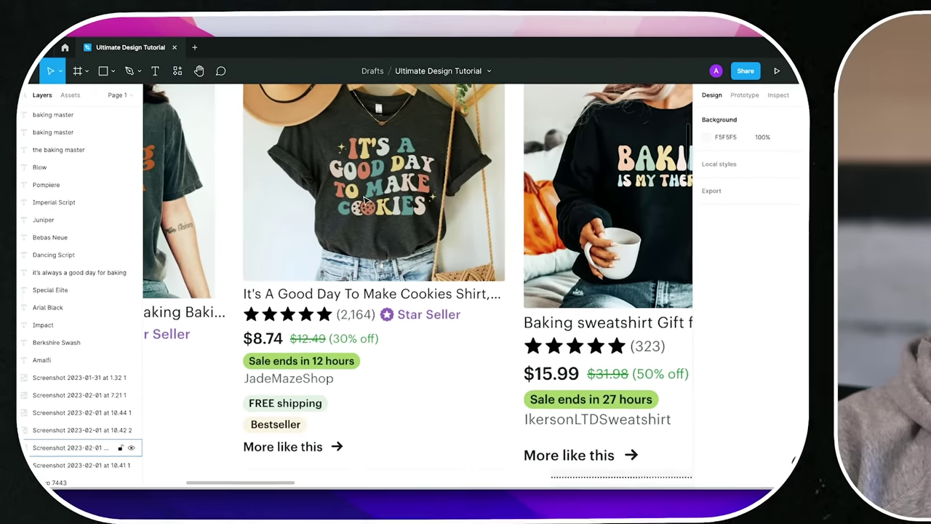
pyautogui.scroll(-5, 393, 148)
pyautogui.hscroll(15, 427, 272)
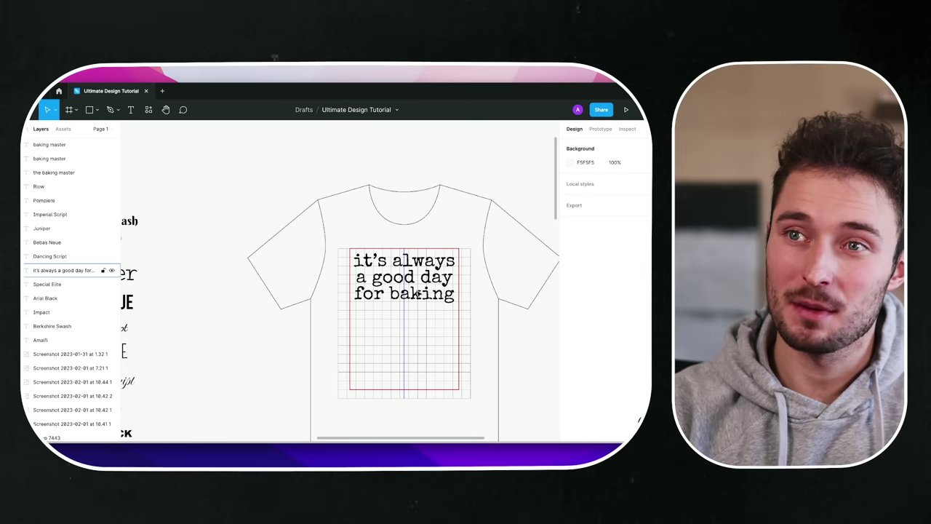
pyautogui.scroll(3, 489, 281)
pyautogui.moveTo(493, 276); pyautogui.dragTo(475, 257)
pyautogui.scroll(-3, 477, 260)
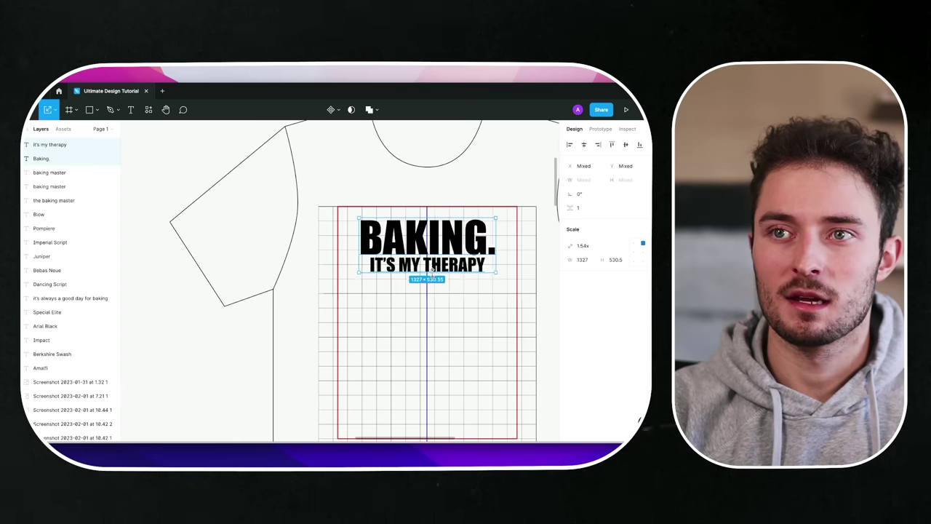
# Scale up the BAKING. IT'S MY THERAPY slogan
pyautogui.moveTo(427, 282); pyautogui.dragTo(429, 287)
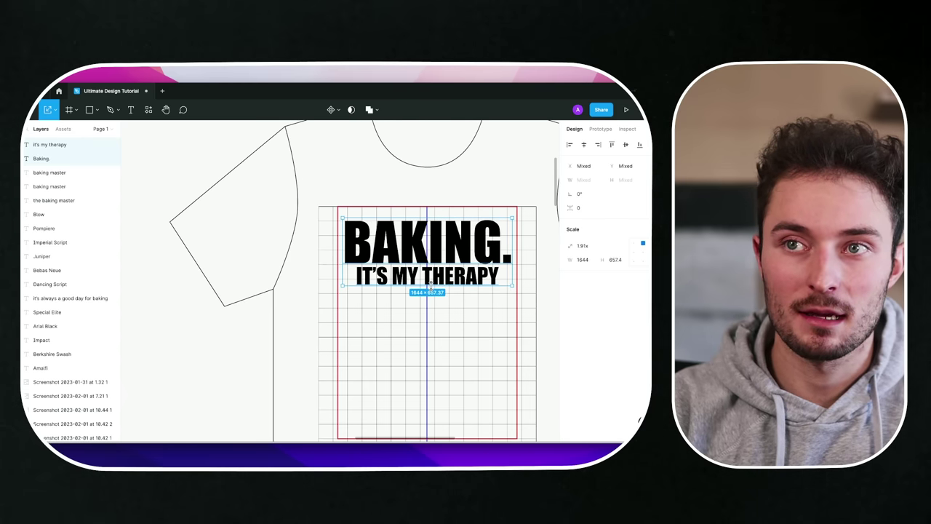
pyautogui.click(498, 300)
pyautogui.scroll(-3, 508, 305)
pyautogui.hotkey('ctrl', 'z')
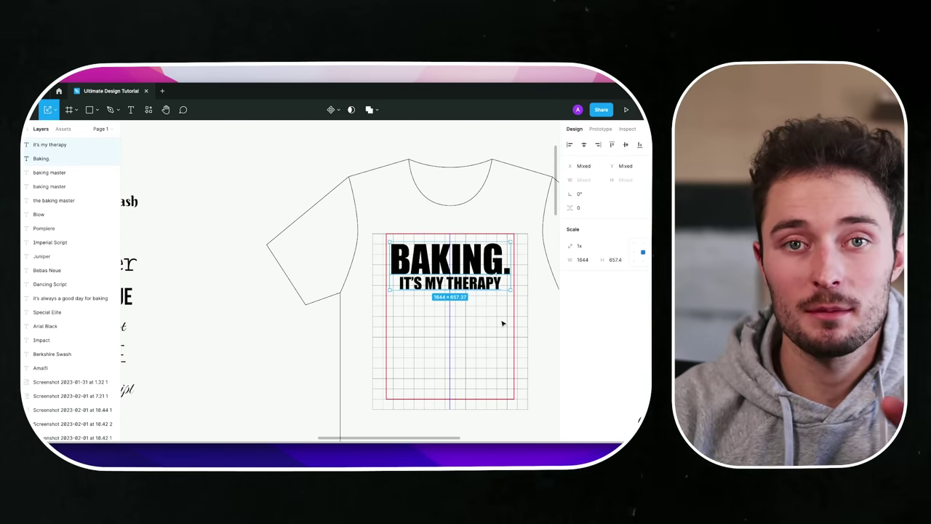
pyautogui.click(485, 322)
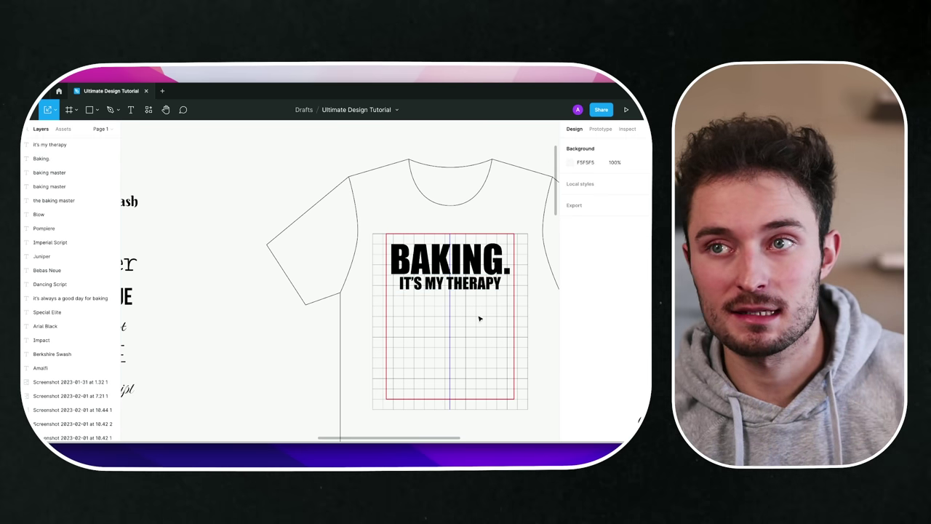
# Group the BAKING. and IT'S MY THERAPY lines and move the group lower on the shirt
pyautogui.click(465, 288)
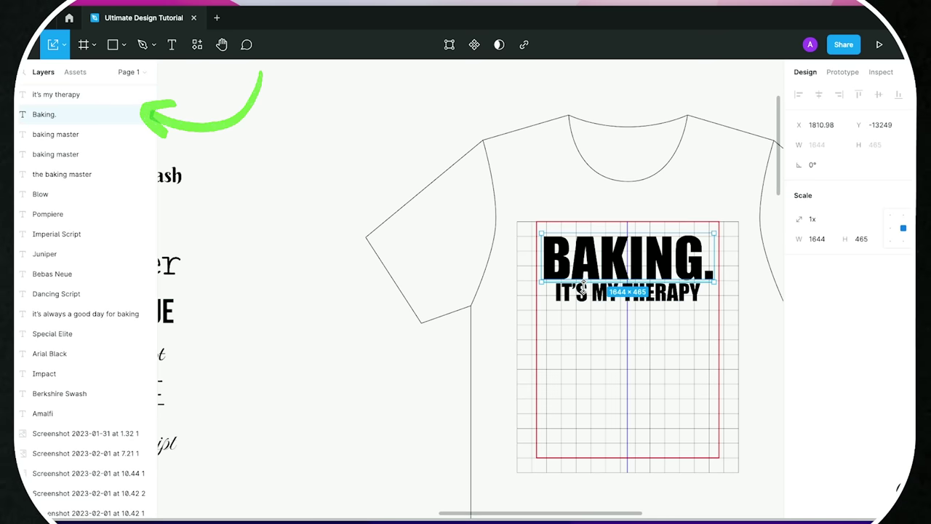
pyautogui.moveTo(499, 224); pyautogui.dragTo(599, 291)
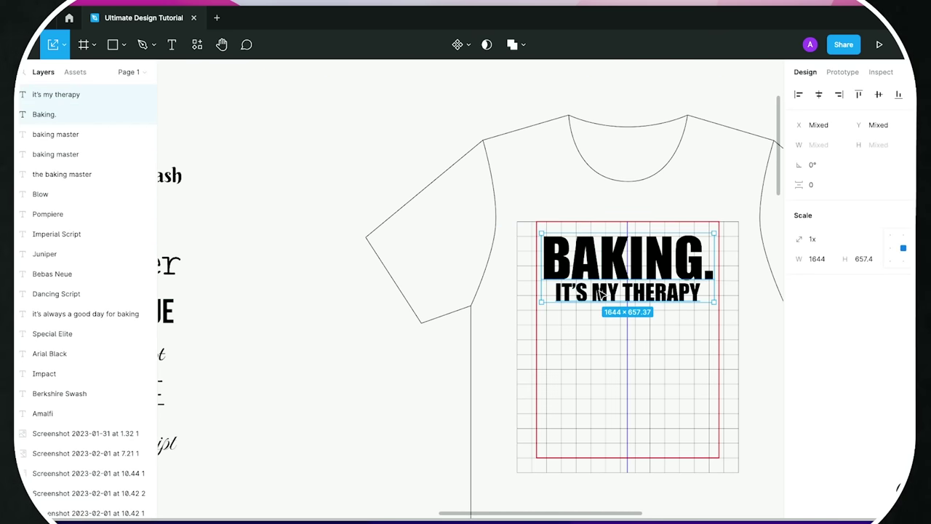
pyautogui.hotkey('ctrl', 'g')
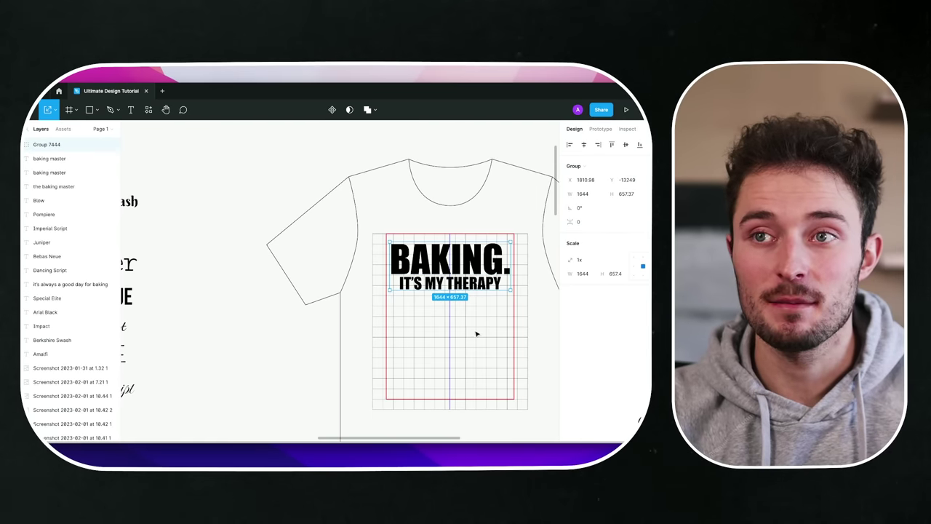
pyautogui.moveTo(442, 271); pyautogui.dragTo(452, 313)
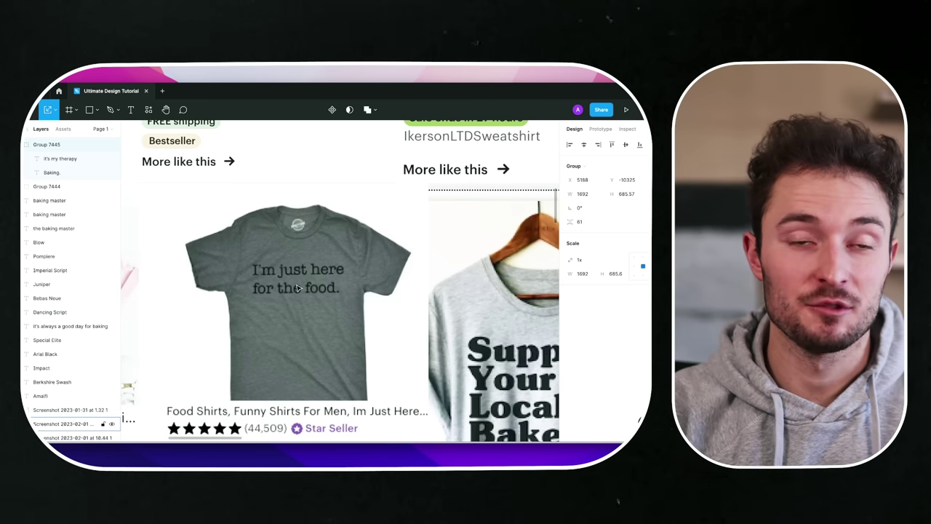
# Add the text 'I only came for the baking.' on the shirt
pyautogui.scroll(-5, 301, 288)
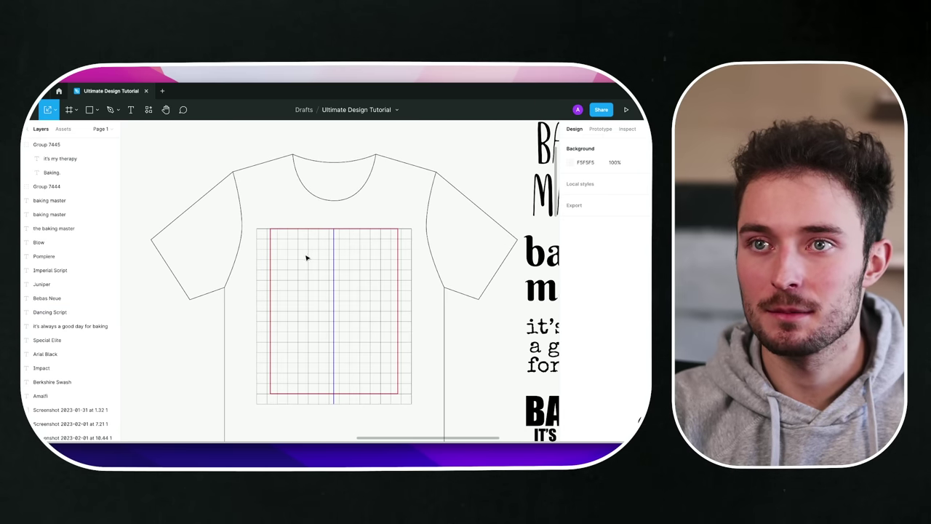
pyautogui.press('t')
pyautogui.click(343, 279)
pyautogui.write('I onl')
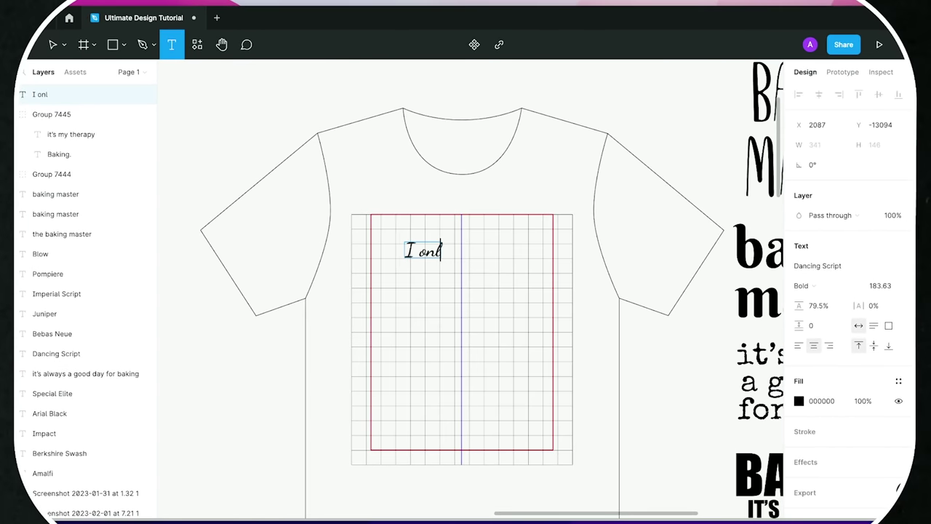
pyautogui.write('y came for the baking.')
pyautogui.press('Escape')
# Make an enlarged copy reading 'I came for the baking' in the Blow font
pyautogui.scroll(3, 474, 291)
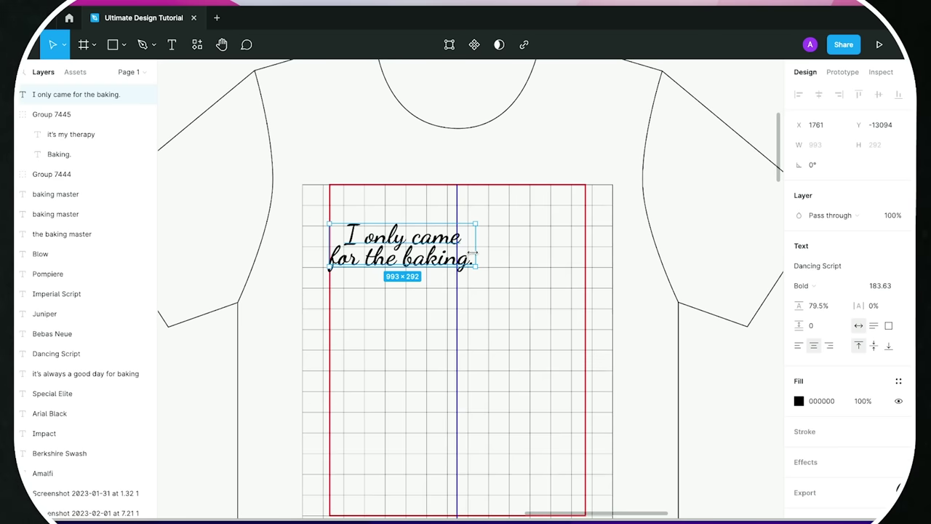
pyautogui.moveTo(476, 252); pyautogui.dragTo(575, 266)
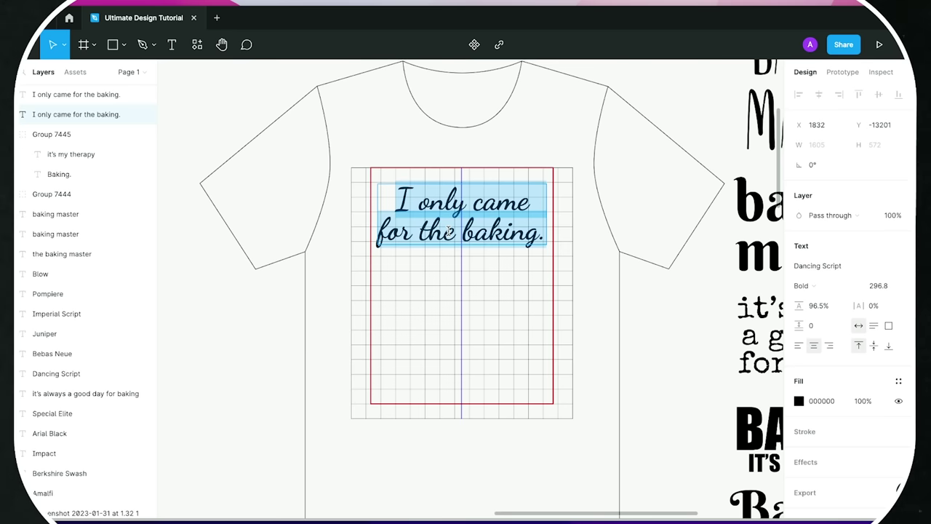
pyautogui.write('I came for the ba')
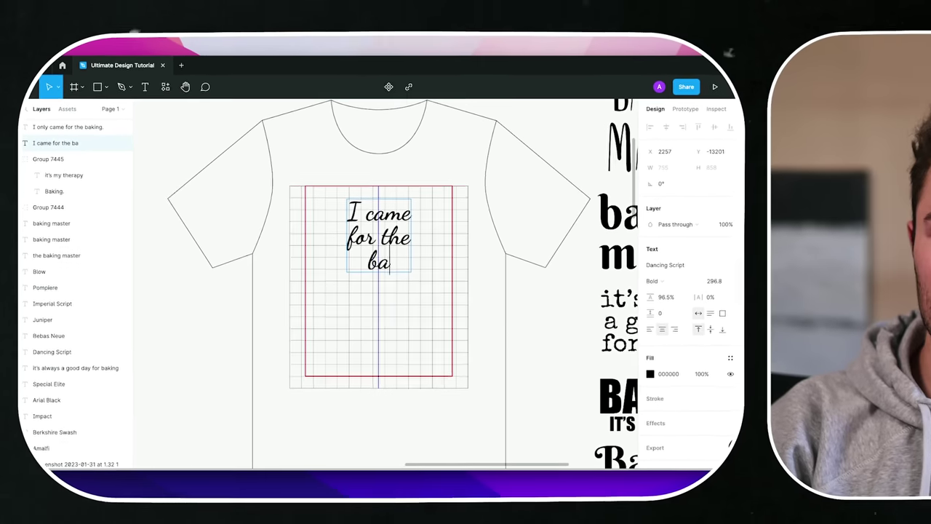
pyautogui.write('king')
pyautogui.press('Escape')
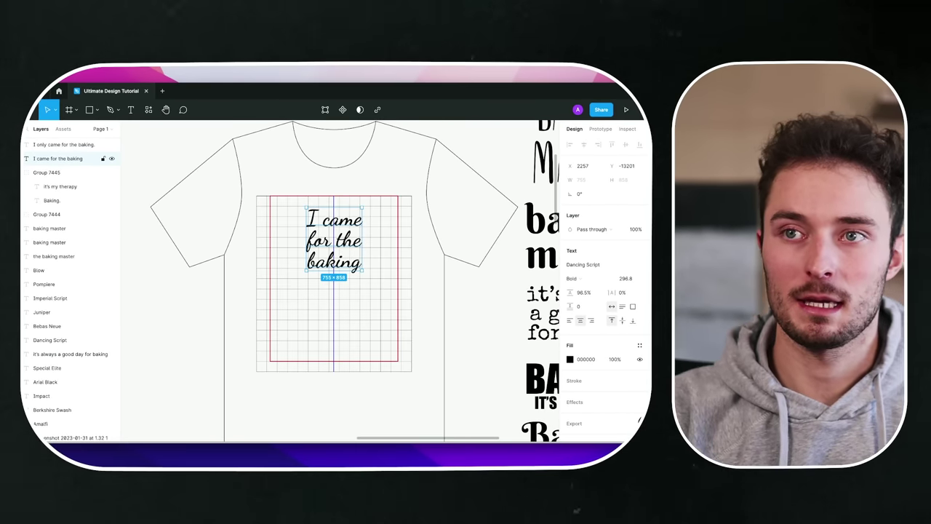
pyautogui.write('B')
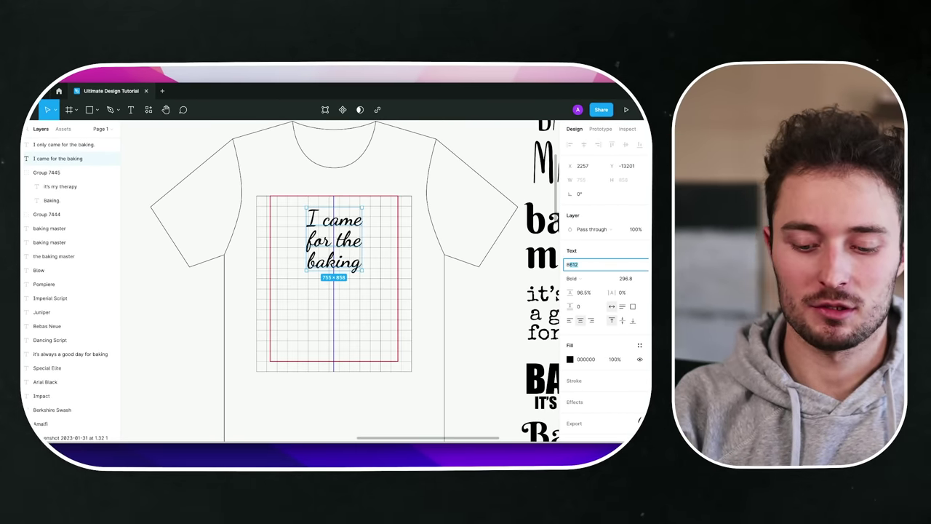
pyautogui.write('low')
pyautogui.press('Return')
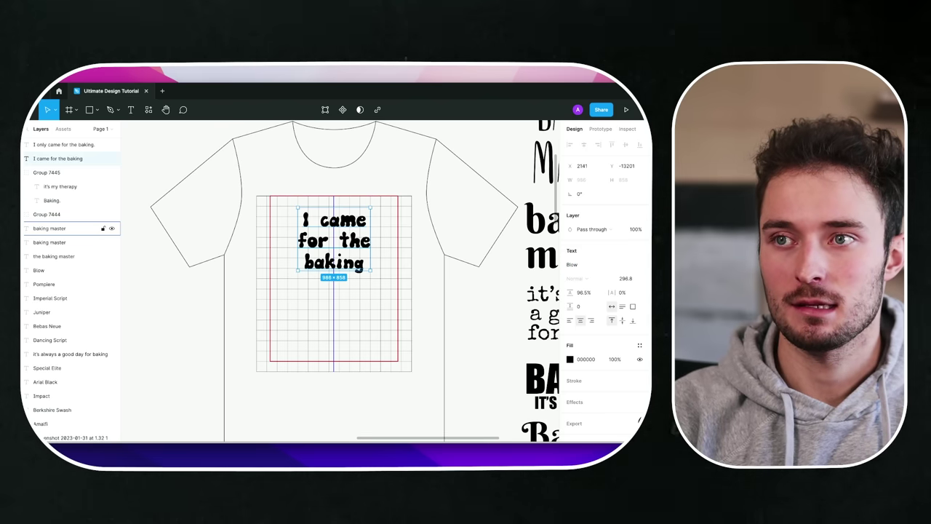
# Set I CAME FOR THE BAKING to uppercase and scale it to 1626×1203
pyautogui.click(632, 306)
pyautogui.click(518, 400)
pyautogui.press('Escape')
pyautogui.press('k')
pyautogui.moveTo(355, 269); pyautogui.dragTo(356, 298)
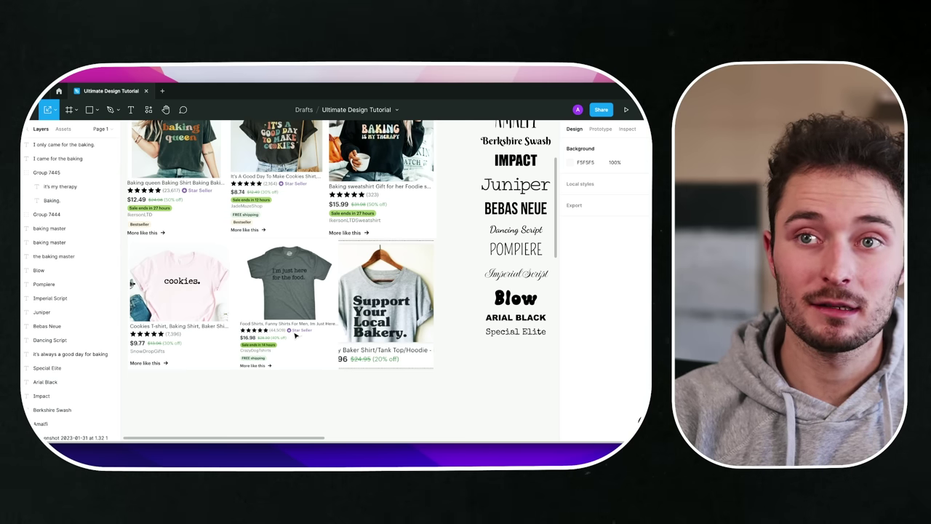
# Pick the Pompiere font sample from the font collection
pyautogui.scroll(5, 296, 335)
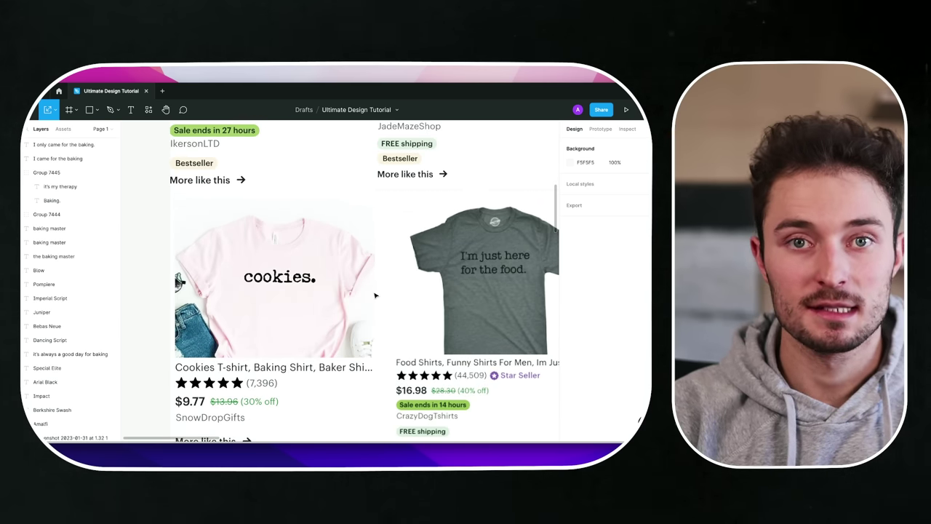
pyautogui.scroll(-5, 361, 312)
pyautogui.hscroll(5, 422, 291)
pyautogui.scroll(3, 391, 299)
pyautogui.hscroll(2, 364, 305)
pyautogui.click(335, 316)
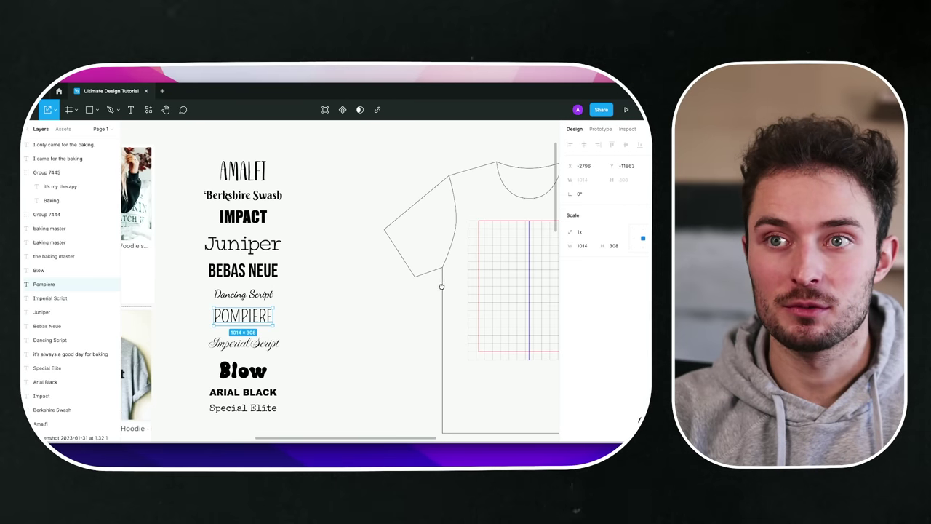
pyautogui.scroll(3, 281, 298)
pyautogui.scroll(4, 281, 297)
# Add 'Baker' text on the shirt and scale it to about twice its size
pyautogui.press('t')
pyautogui.click(320, 257)
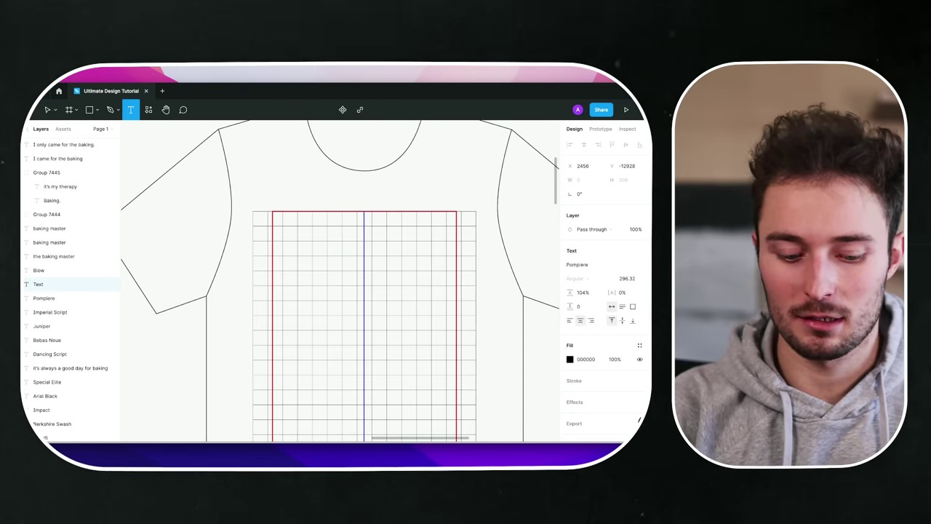
pyautogui.write('Bkaer')
pyautogui.press('BackSpace')
pyautogui.press('BackSpace')
pyautogui.press('BackSpace')
pyautogui.press('BackSpace')
pyautogui.press('BackSpace')
pyautogui.write('Baker')
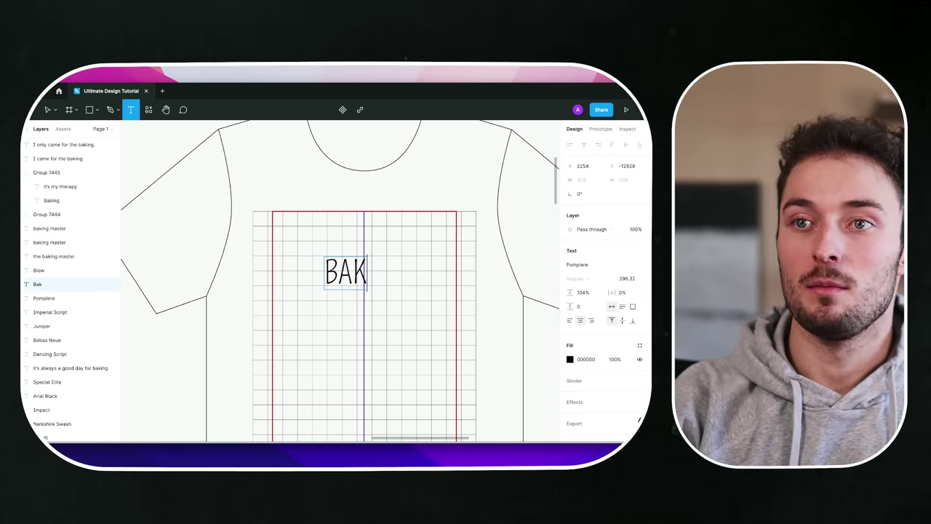
pyautogui.press('Escape')
pyautogui.press('k')
pyautogui.moveTo(380, 274); pyautogui.dragTo(442, 271)
pyautogui.click(480, 291)
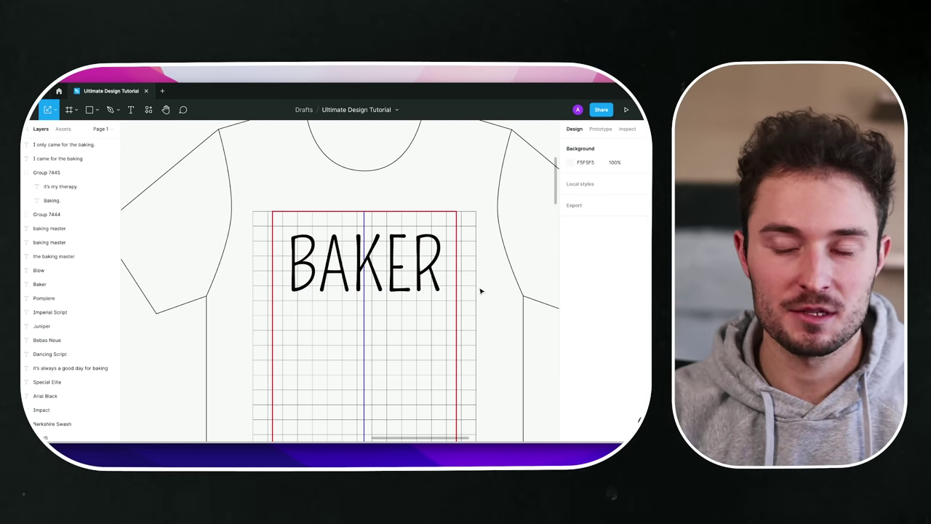
# Add 'Pro baker' text in Bebas Neue at the print area's top left
pyautogui.scroll(-3, 481, 291)
pyautogui.hscroll(-3, 364, 283)
pyautogui.click(240, 265)
pyautogui.scroll(3, 478, 237)
pyautogui.press('t')
pyautogui.click(379, 243)
pyautogui.write('Pro baker')
pyautogui.press('Escape')
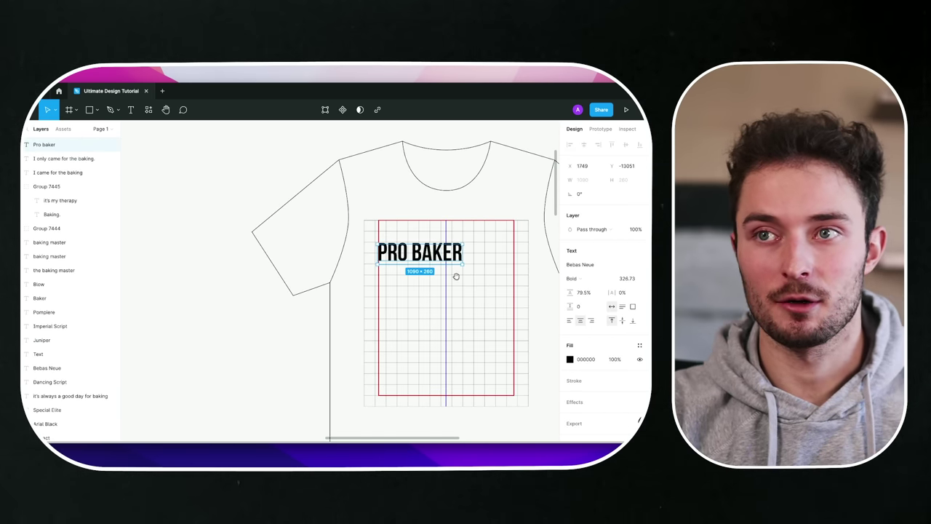
# Scale PRO BAKER up 1.52x to 1654×394
pyautogui.hscroll(3, 399, 257)
pyautogui.scroll(-1, 399, 258)
pyautogui.press('k')
pyautogui.moveTo(400, 255); pyautogui.dragTo(444, 242)
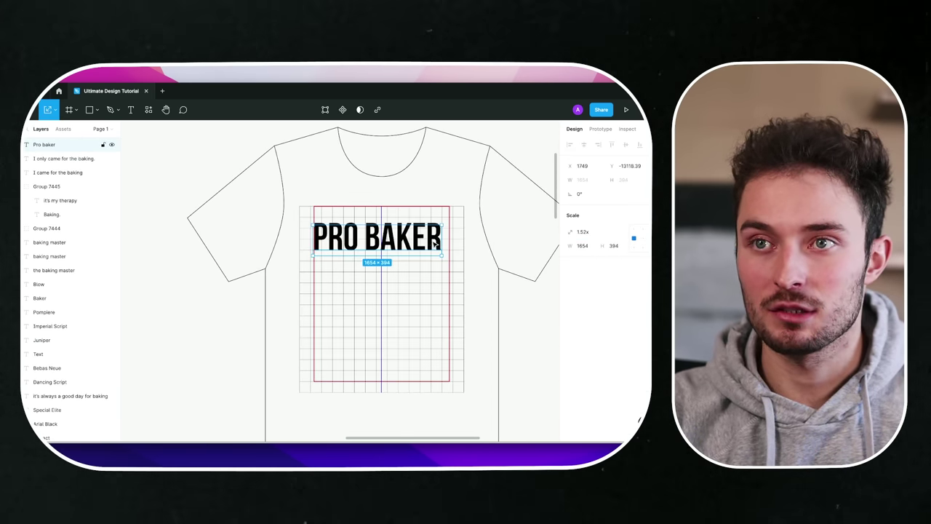
pyautogui.press('Escape')
pyautogui.scroll(-3, 401, 312)
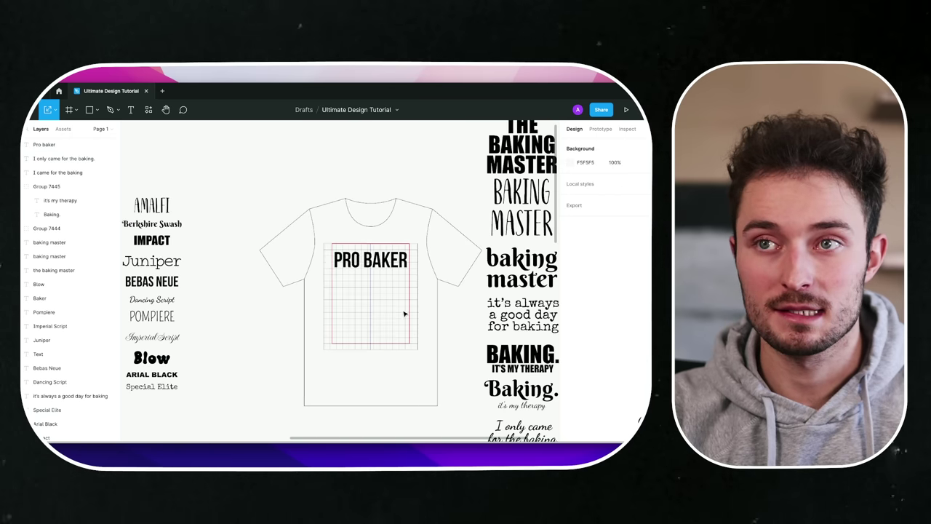
# Move PRO BAKER below the column of finished slogans
pyautogui.hscroll(3, 401, 312)
pyautogui.scroll(-2, 401, 312)
pyautogui.moveTo(254, 218); pyautogui.dragTo(346, 383)
pyautogui.press('Escape')
# Left-align THE BAKING MASTER text
pyautogui.scroll(2, 414, 246)
pyautogui.hscroll(5, 414, 245)
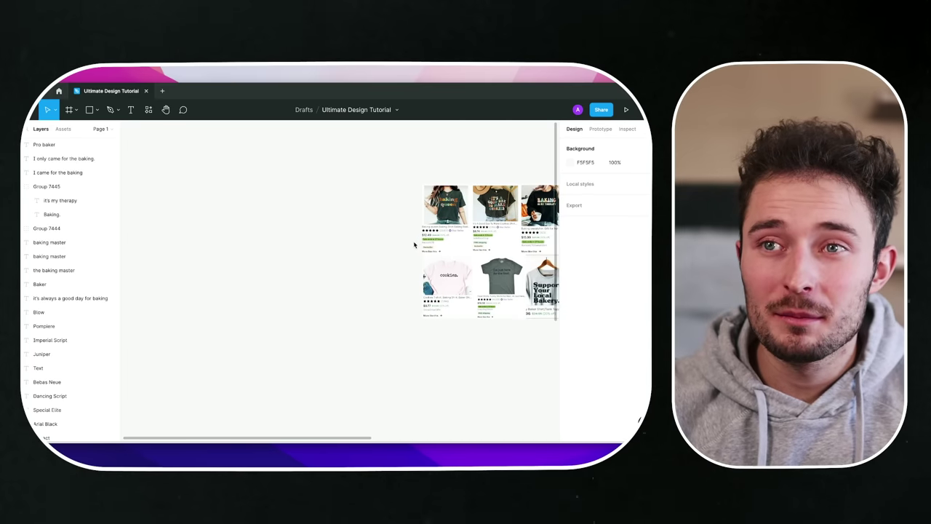
pyautogui.hscroll(5, 413, 246)
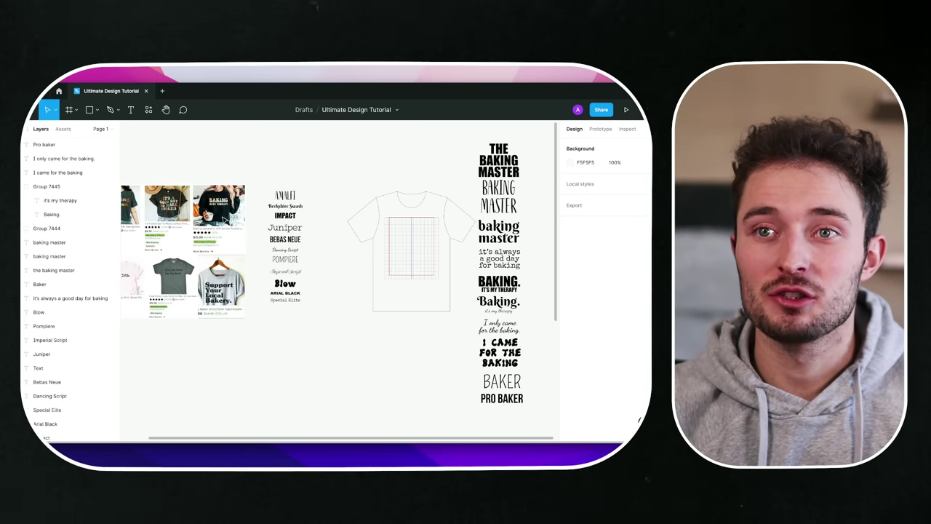
pyautogui.scroll(1, 191, 217)
pyautogui.hscroll(-1, 321, 229)
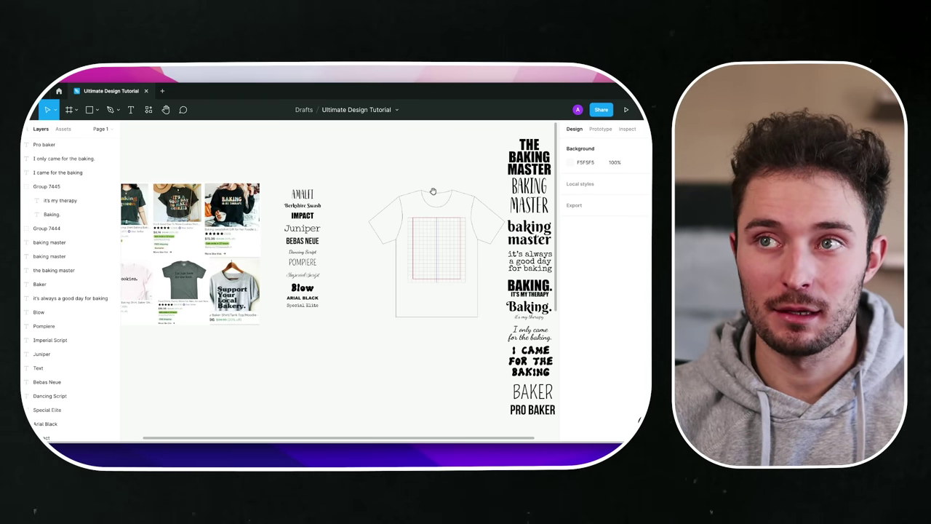
pyautogui.hscroll(2, 432, 190)
pyautogui.click(489, 167)
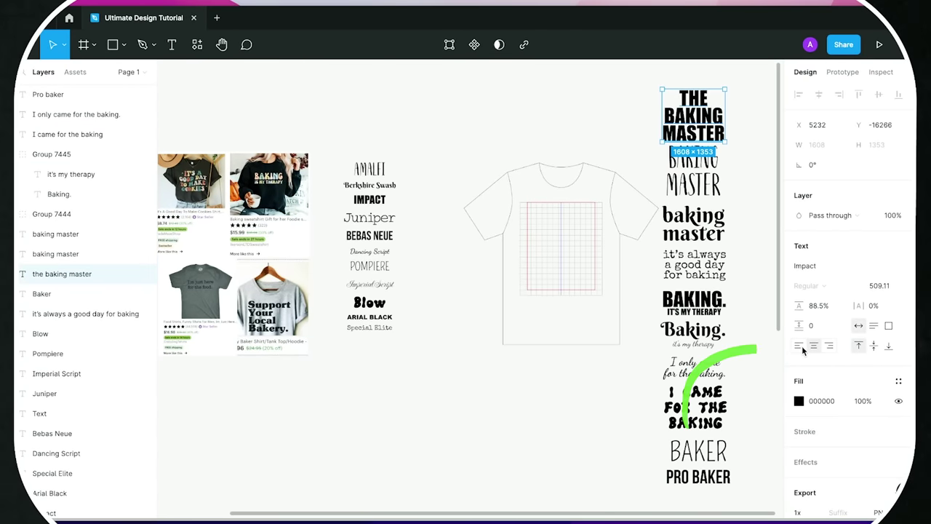
pyautogui.click(800, 346)
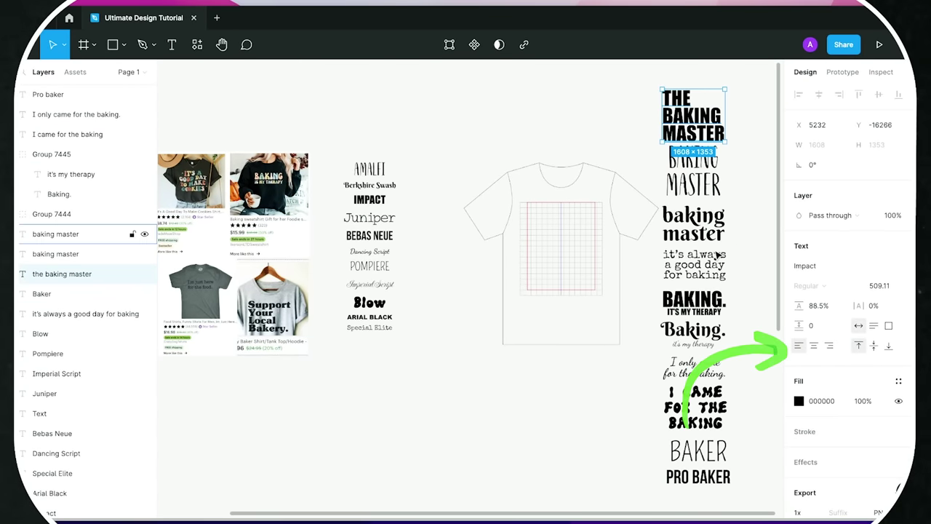
pyautogui.click(584, 349)
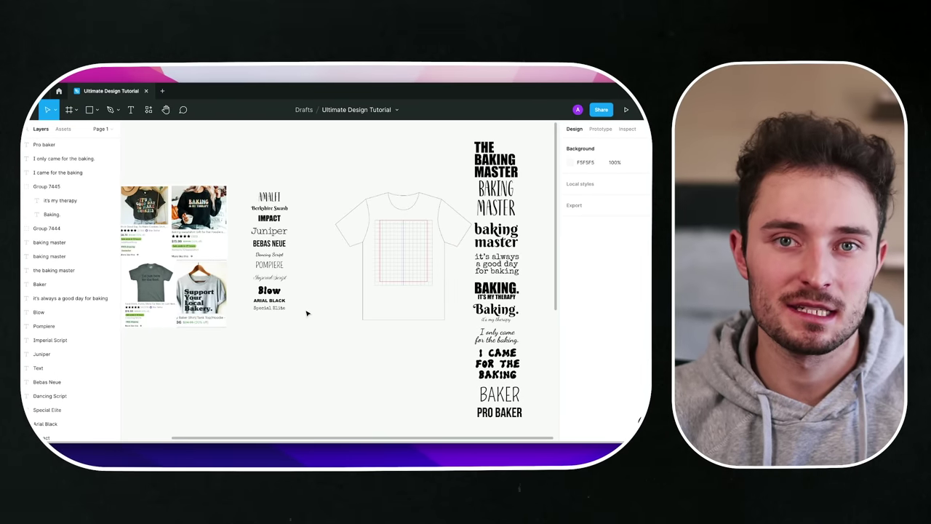
pyautogui.scroll(5, 306, 313)
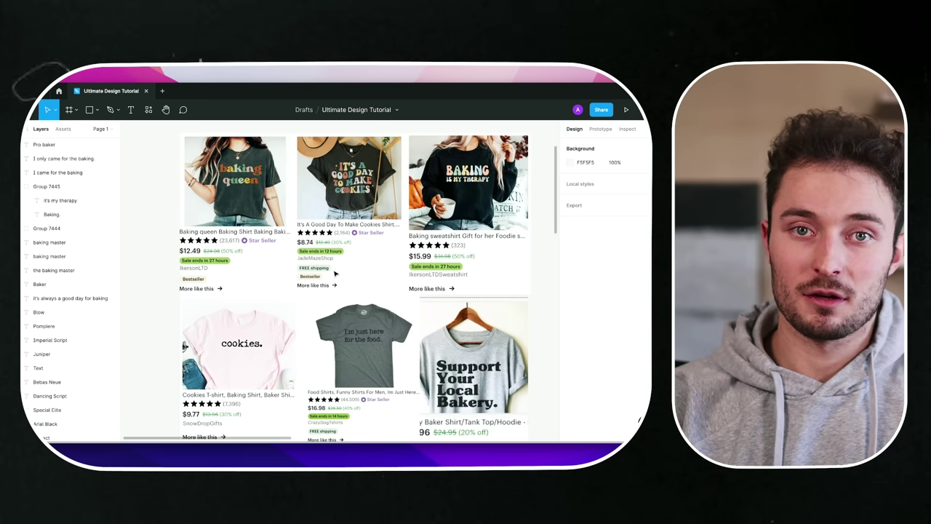
# Recolour the baking master text peach #EBBCA5, sampled from the sweatshirt lettering
pyautogui.scroll(5, 362, 341)
pyautogui.scroll(-2, 379, 337)
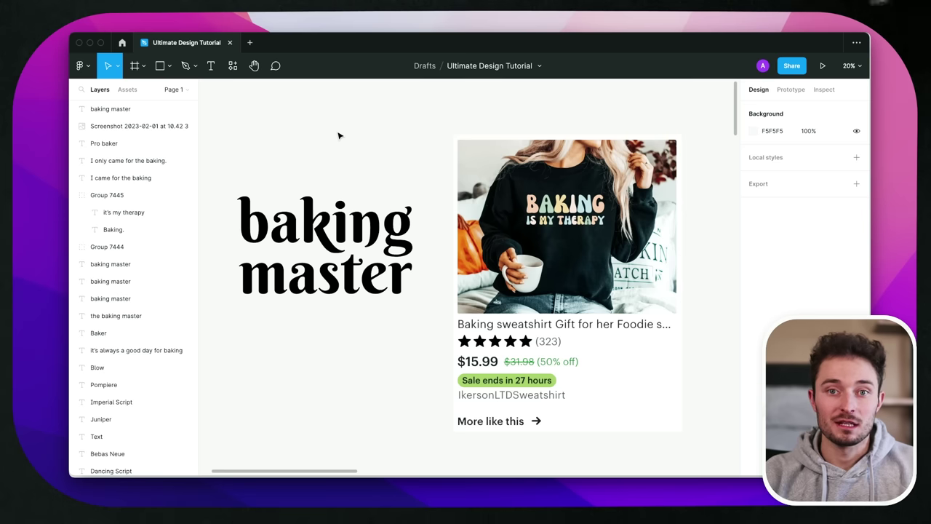
pyautogui.click(302, 239)
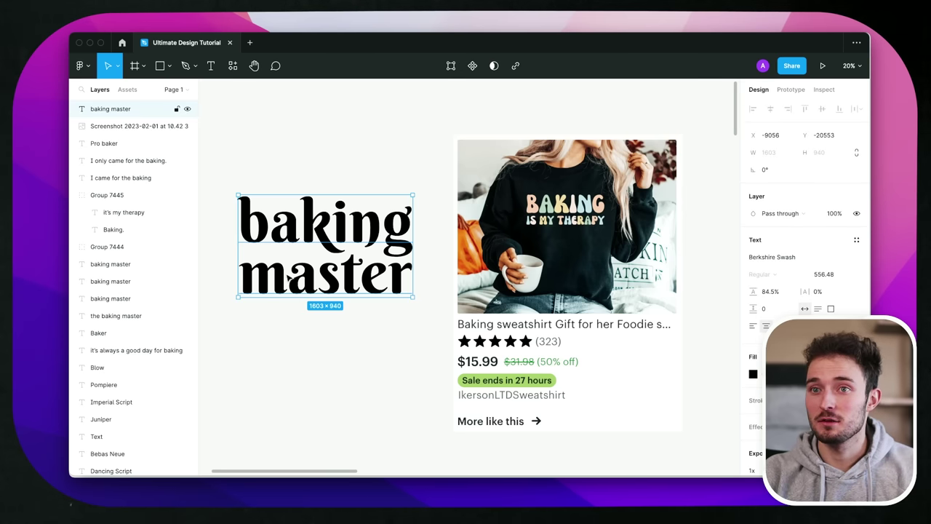
pyautogui.press('i')
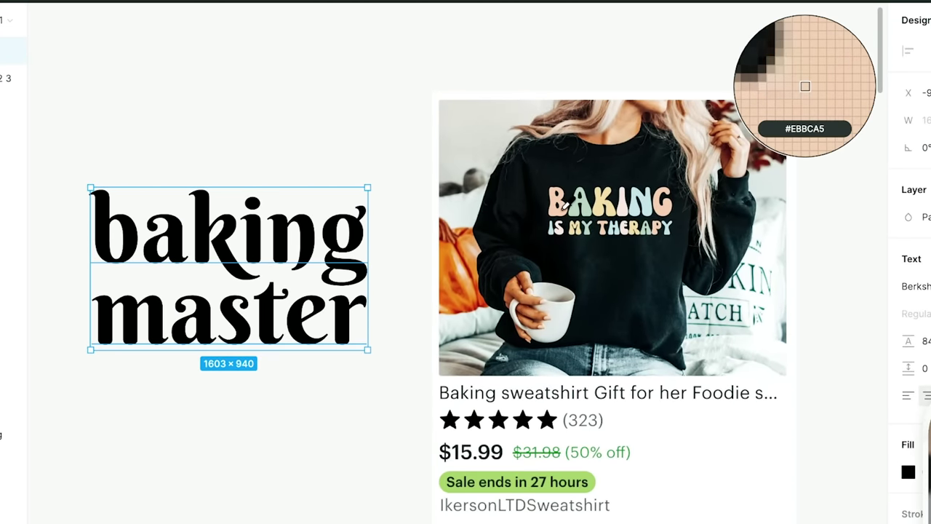
pyautogui.click(806, 87)
pyautogui.click(309, 166)
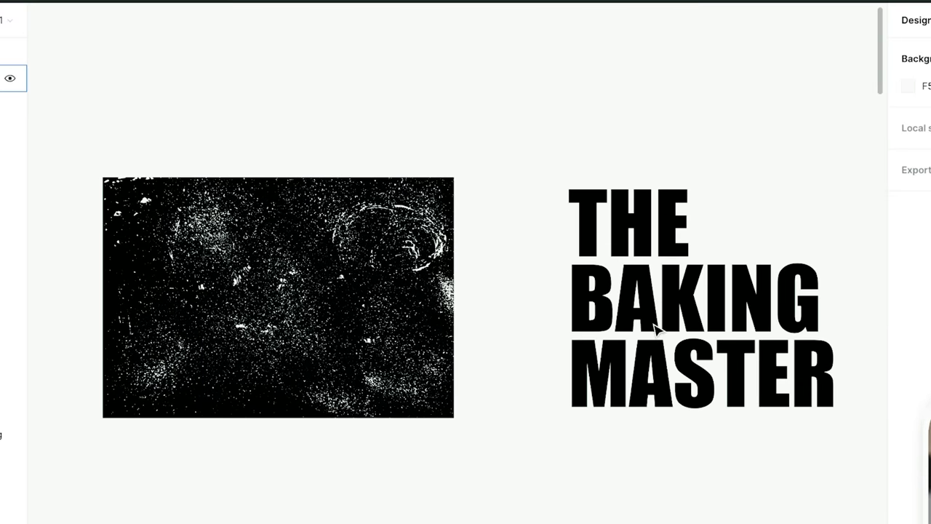
# Move the Distressed Overlay layer below THE BAKING MASTER text in Layers
pyautogui.click(379, 314)
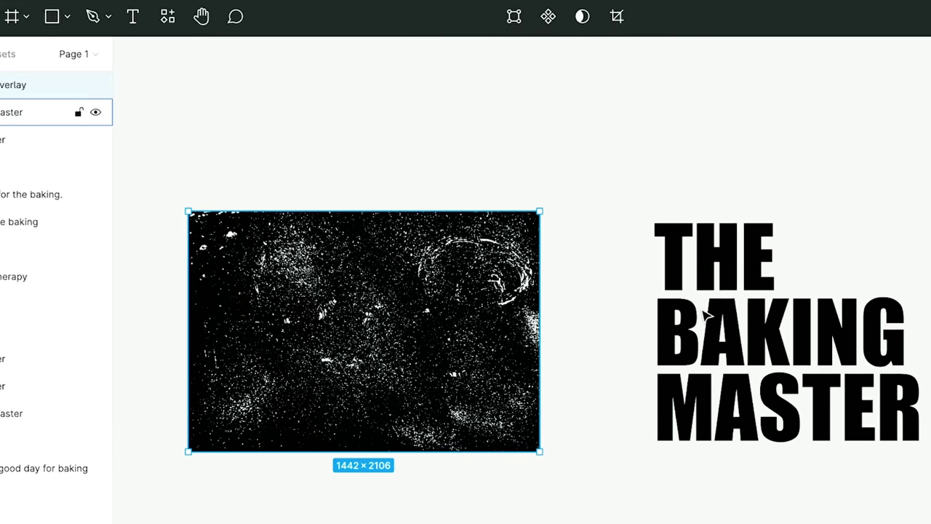
pyautogui.keyDown('shift'); pyautogui.click(109, 154); pyautogui.keyUp('shift')
pyautogui.click(72, 128)
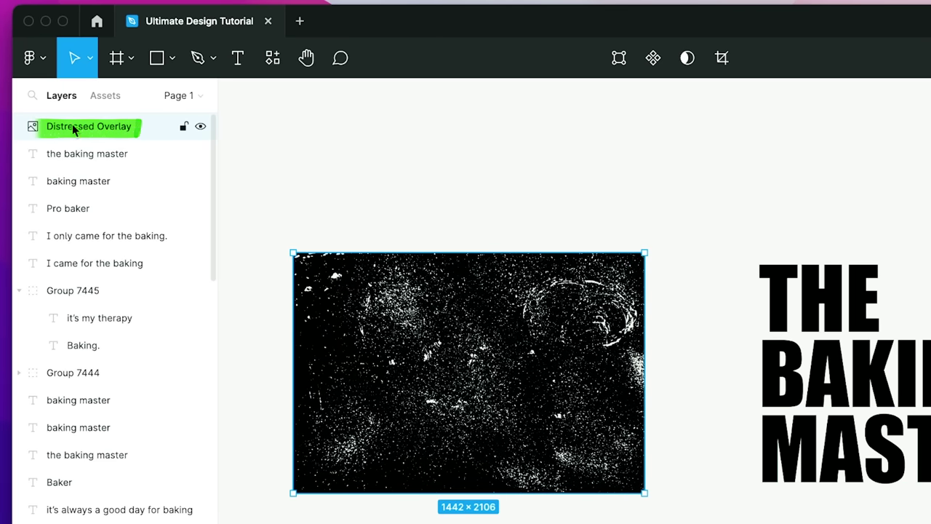
pyautogui.moveTo(76, 153); pyautogui.dragTo(72, 161)
# Place THE BAKING MASTER over the texture and mask them into a Mask group
pyautogui.moveTo(522, 206); pyautogui.dragTo(735, 288)
pyautogui.click(884, 347)
pyautogui.moveTo(918, 366); pyautogui.dragTo(508, 381)
pyautogui.moveTo(665, 407)
pyautogui.mouseDown()
pyautogui.moveTo(427, 333)
pyautogui.moveTo(324, 251)
pyautogui.mouseUp()
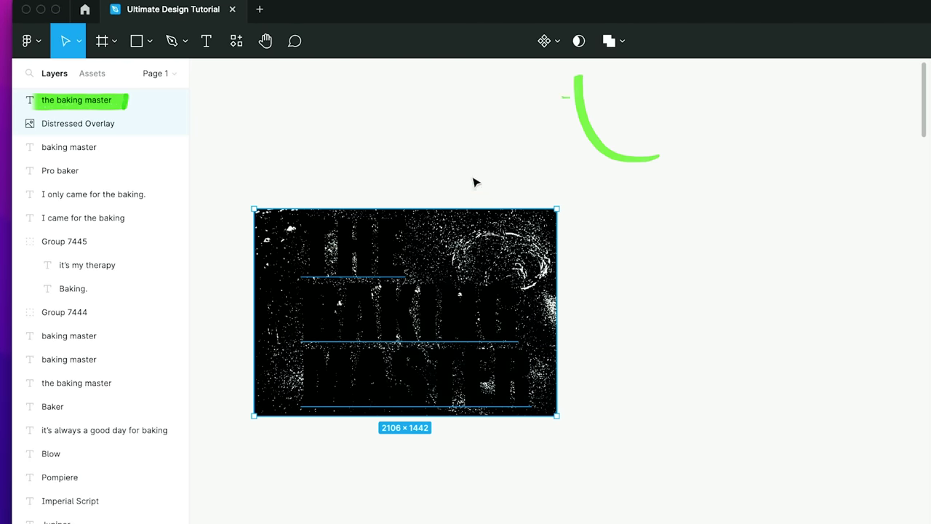
pyautogui.click(580, 42)
pyautogui.scroll(5, 371, 331)
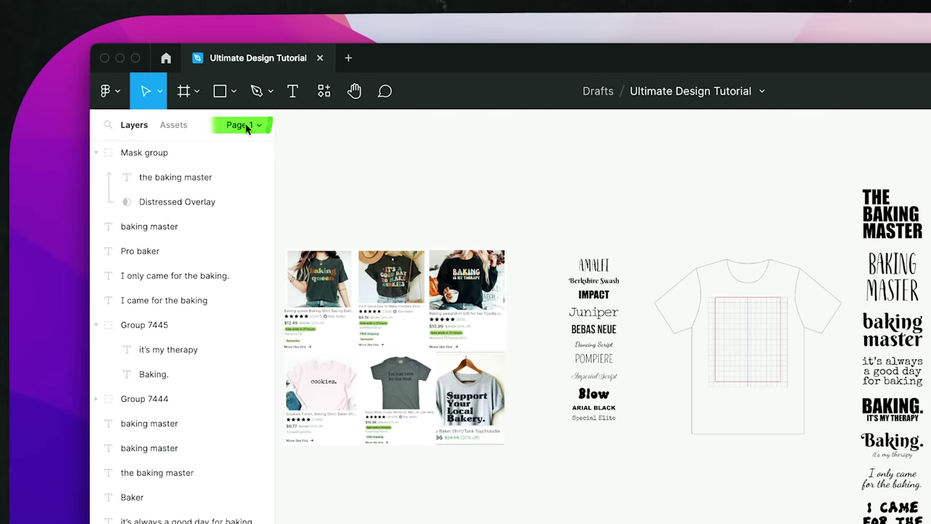
# Rename Page 1 to Templates, add Page 2, and switch back to Templates
pyautogui.click(248, 128)
pyautogui.doubleClick(135, 182)
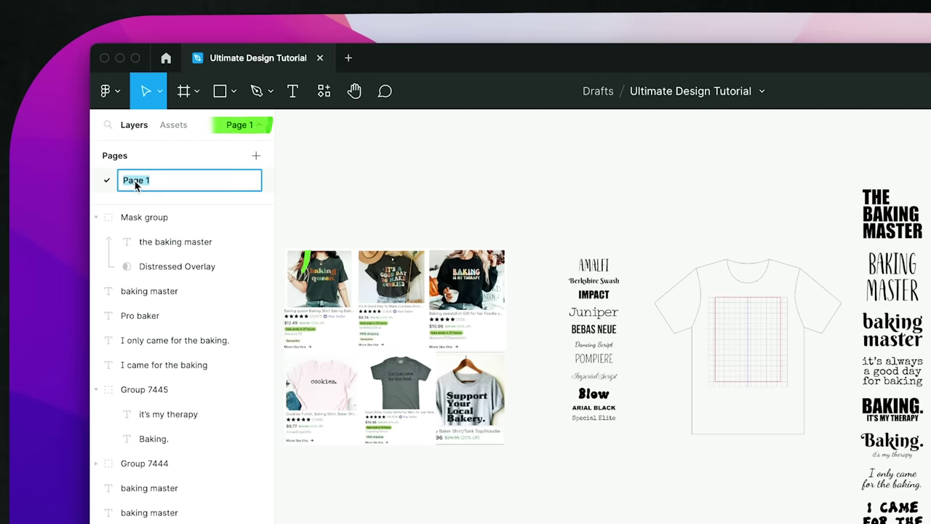
pyautogui.write('Templates')
pyautogui.press('Return')
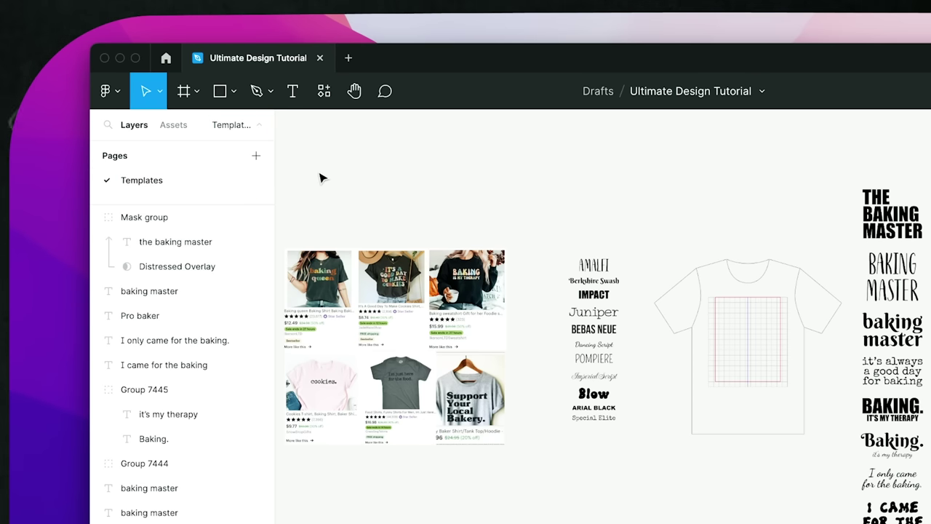
pyautogui.click(256, 156)
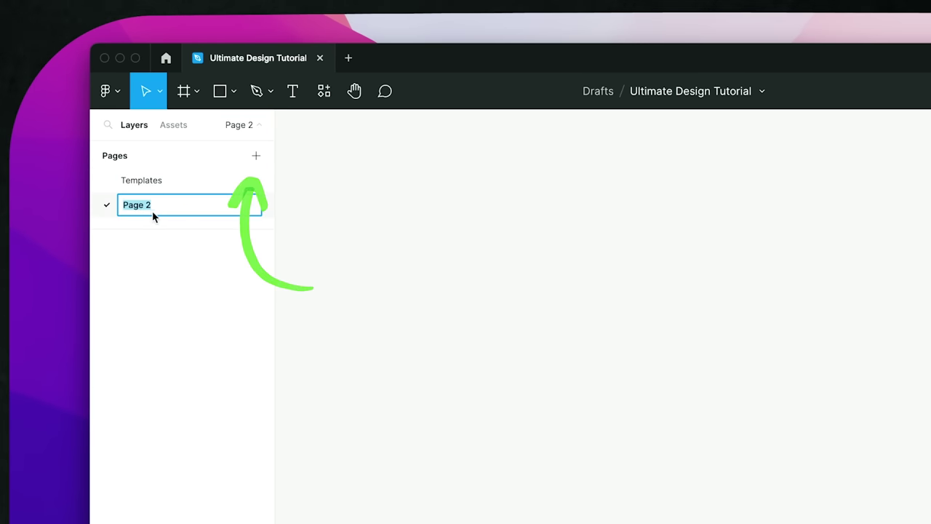
pyautogui.click(164, 168)
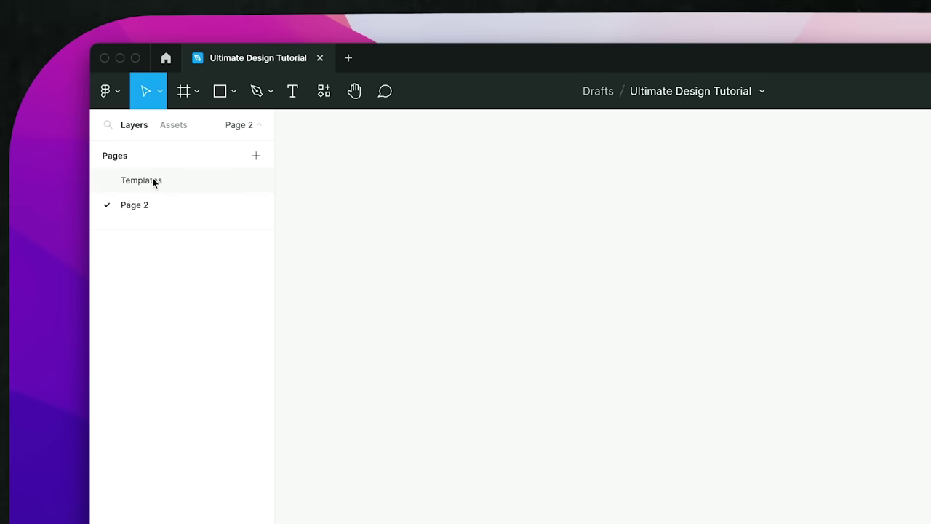
pyautogui.click(153, 182)
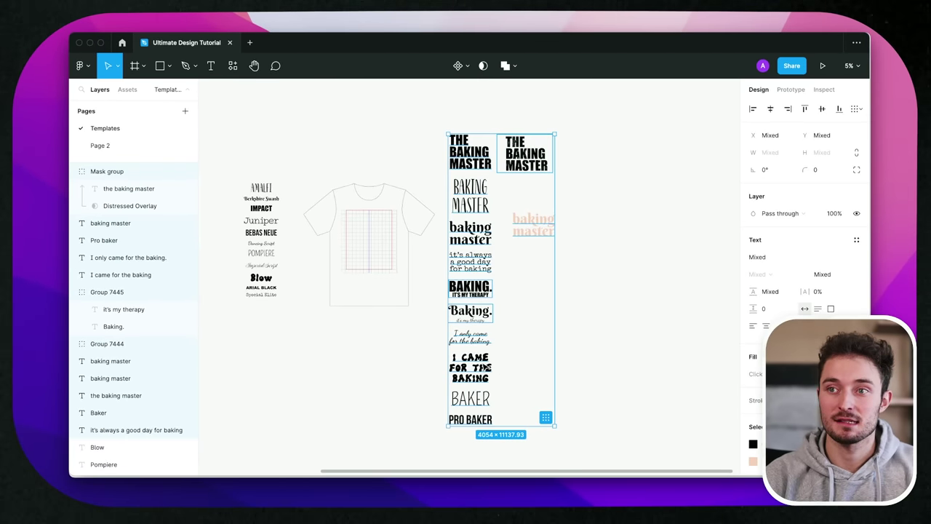
# Copy the full slogan stack, including the distressed Mask group, from Templates onto Page 2
pyautogui.rightClick(484, 367)
pyautogui.click(529, 142)
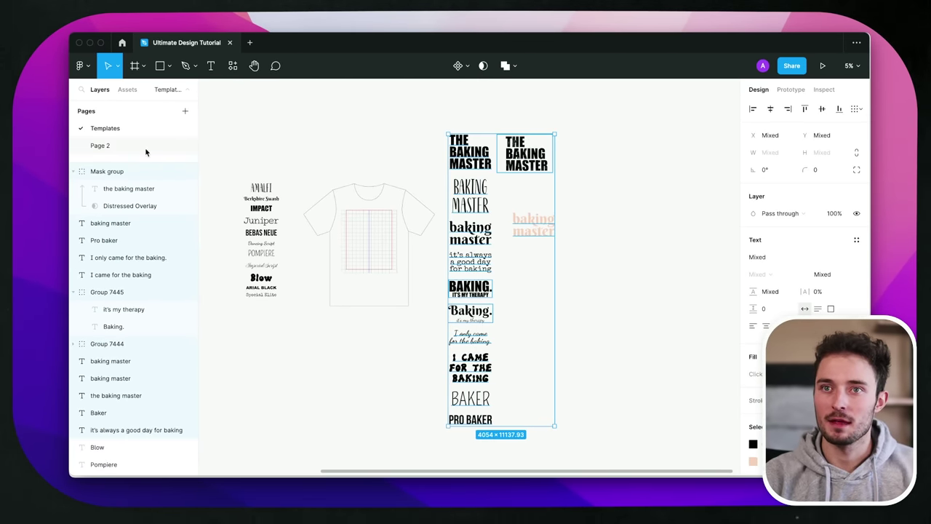
pyautogui.click(101, 148)
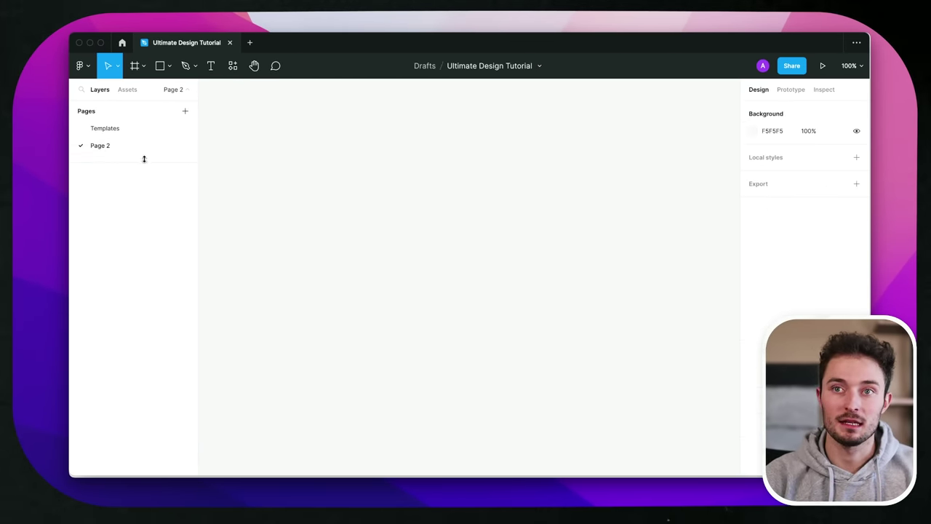
pyautogui.hotkey('ctrl', 'v')
pyautogui.click(561, 321)
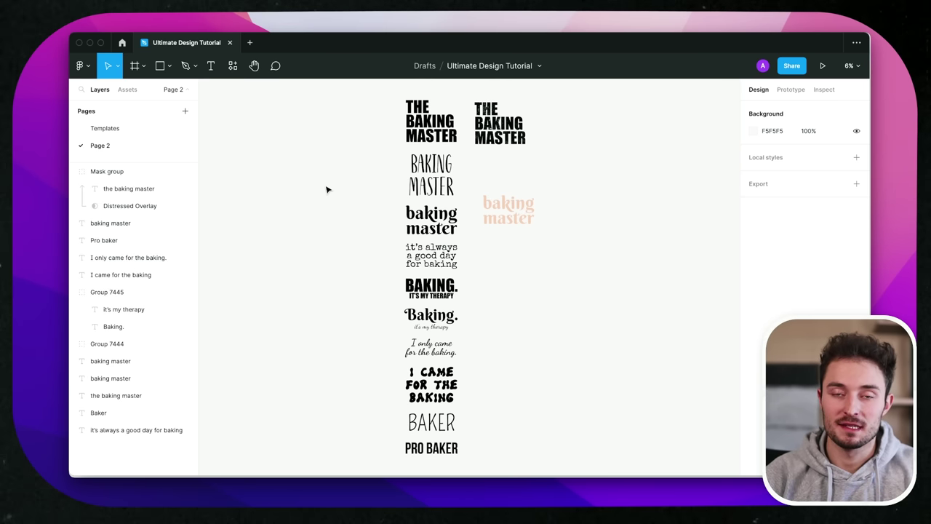
pyautogui.press('super+f')
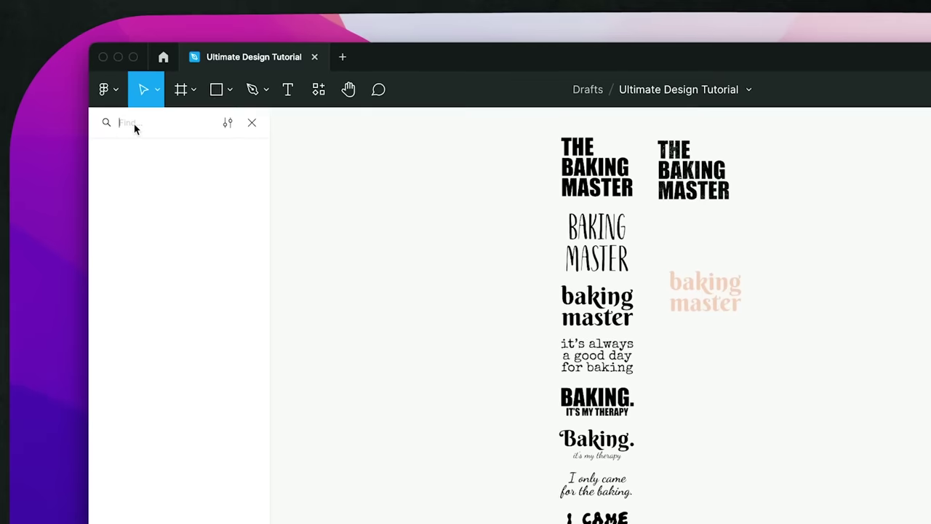
# Use find-and-replace to change all 12 occurrences of Bak to Surf
pyautogui.click(233, 126)
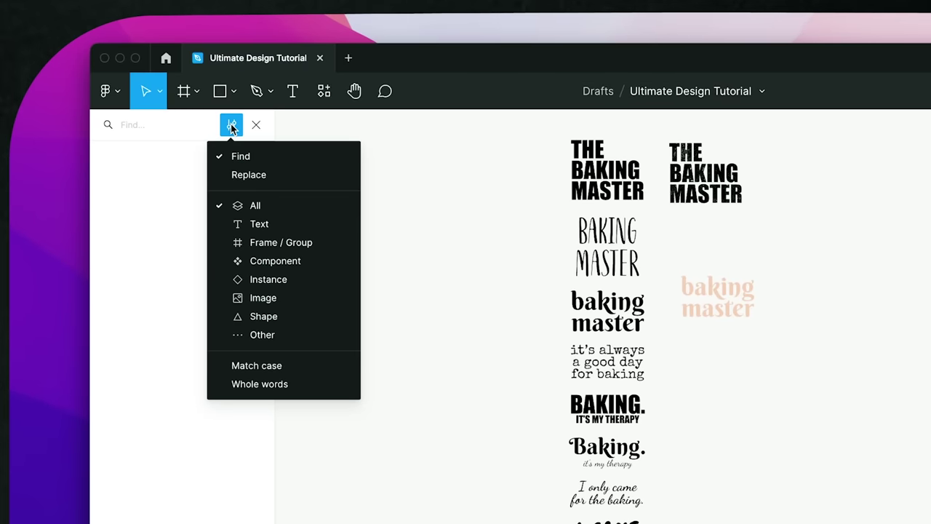
pyautogui.click(240, 175)
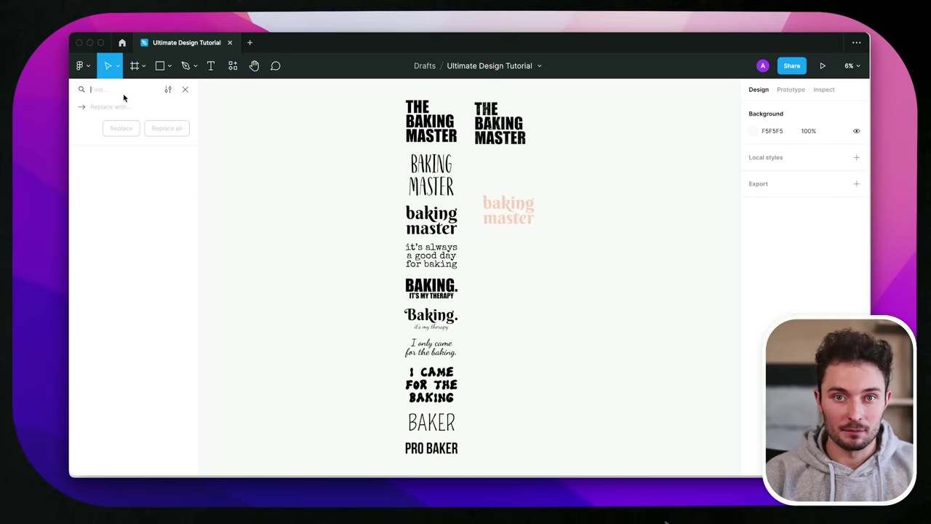
pyautogui.write('Bak')
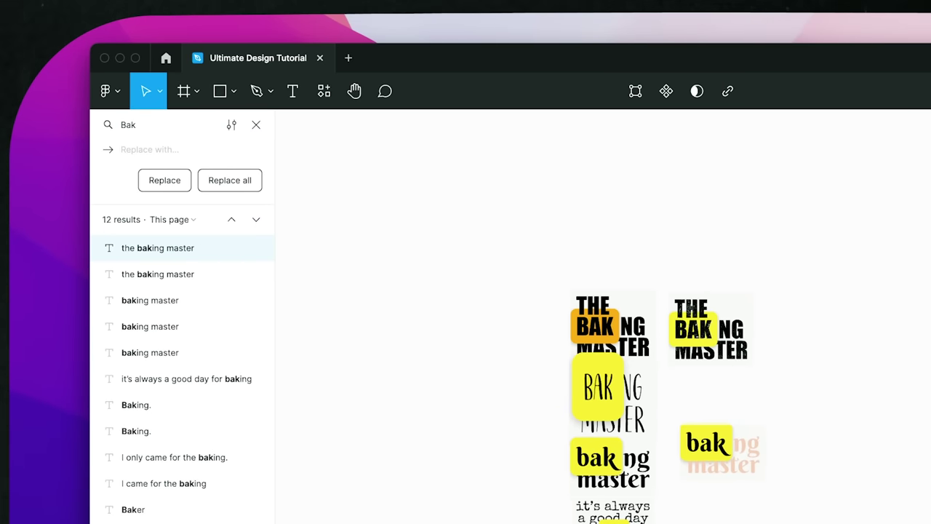
pyautogui.press('Tab')
pyautogui.write('Surf')
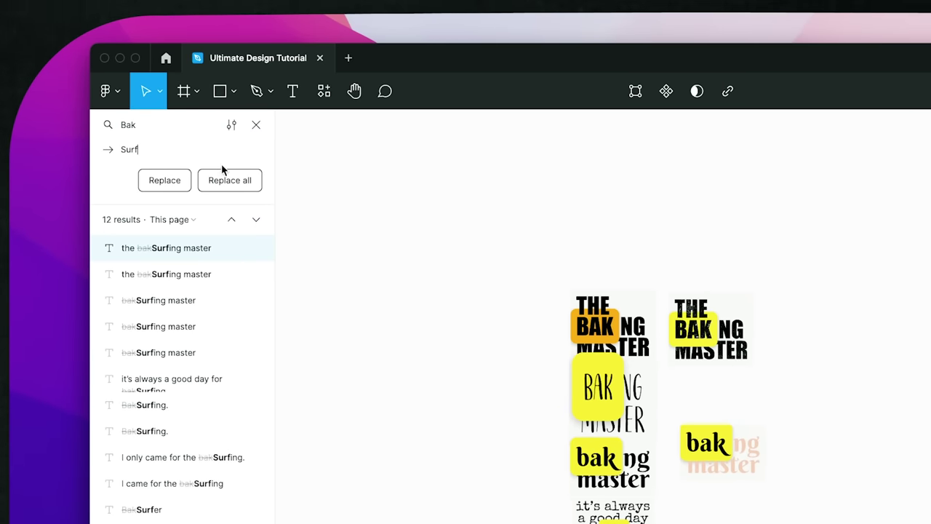
pyautogui.click(238, 182)
# Check the new surfing slogans, such as THE SURFING MASTER, then select every slogan on Page 2
pyautogui.scroll(-2, 480, 209)
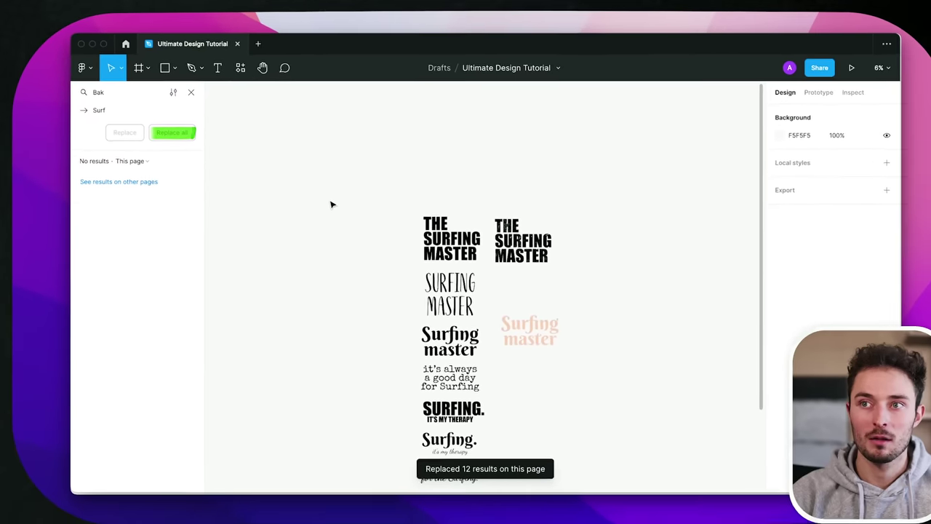
pyautogui.scroll(-2, 342, 148)
pyautogui.moveTo(329, 221); pyautogui.dragTo(327, 195)
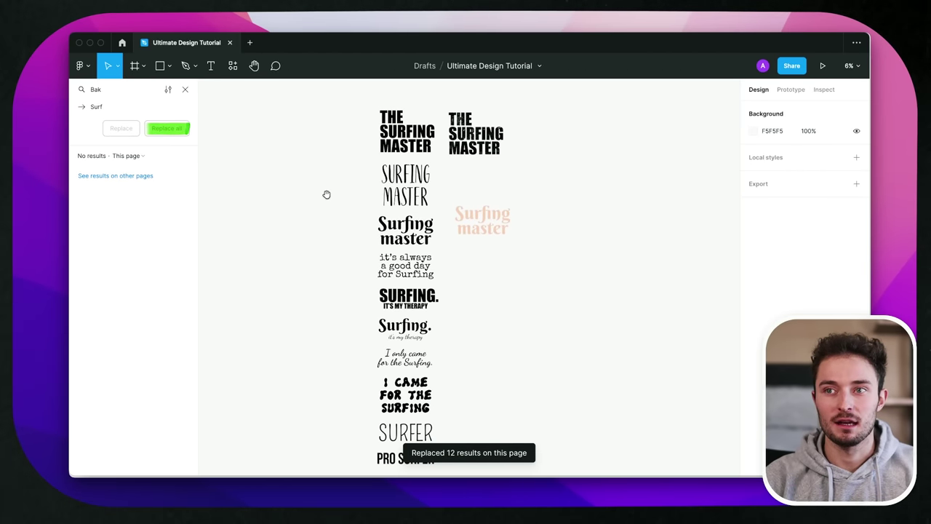
pyautogui.scroll(-5, 329, 198)
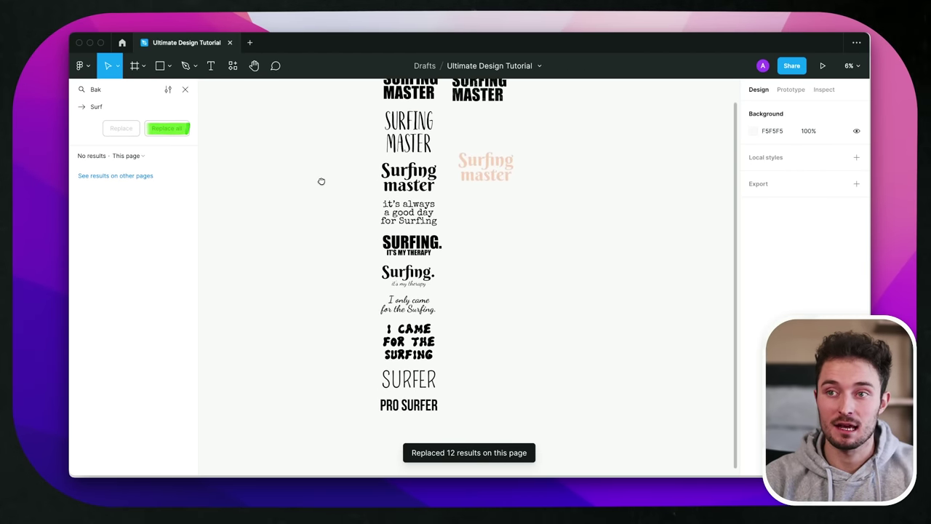
pyautogui.moveTo(320, 178); pyautogui.dragTo(331, 224)
pyautogui.hscroll(-2, 299, 211)
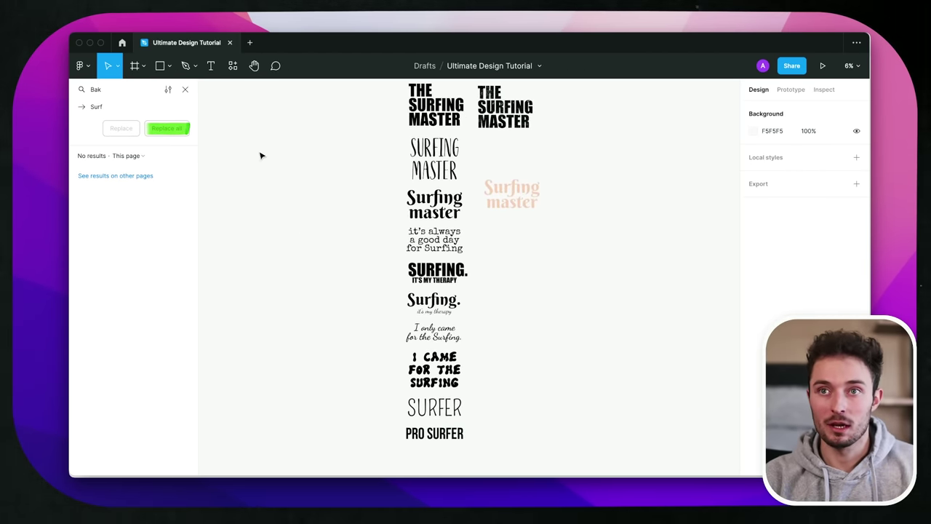
pyautogui.click(184, 90)
pyautogui.press('super+a')
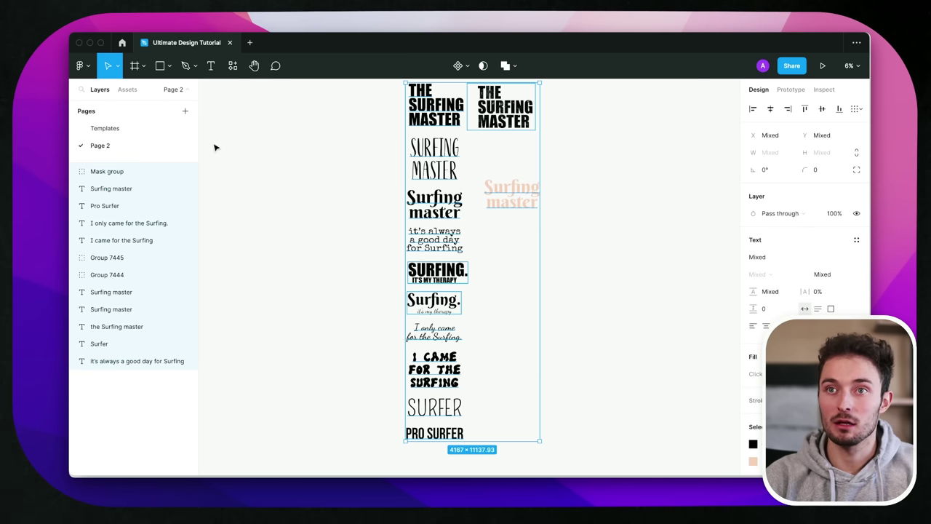
# Add Page 3 with the slogan copy and replace all 11 Surf matches with Cook
pyautogui.click(184, 111)
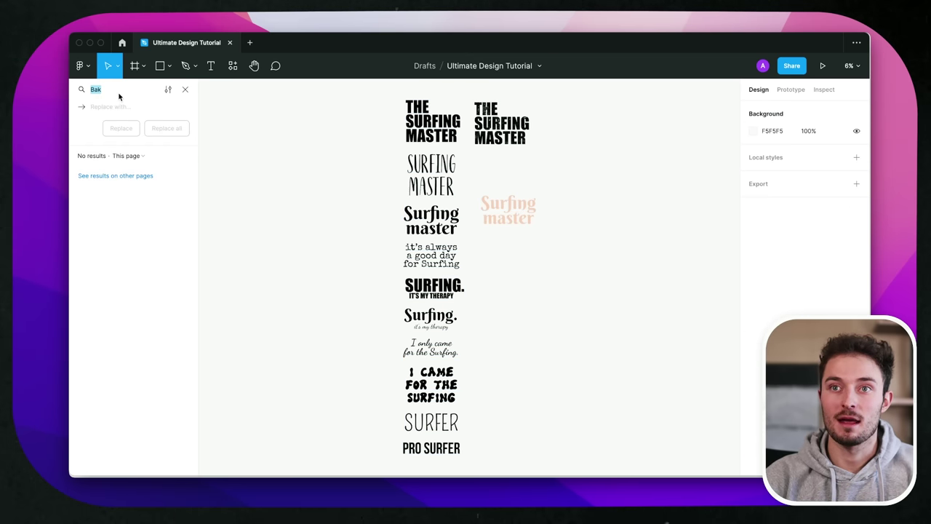
pyautogui.press('BackSpace')
pyautogui.write('Surf')
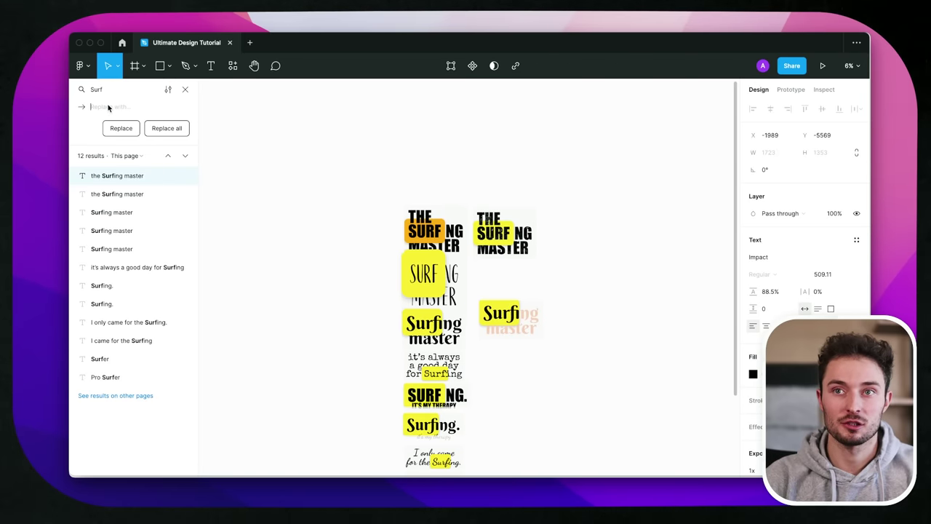
pyautogui.write('Cook')
pyautogui.press('Return')
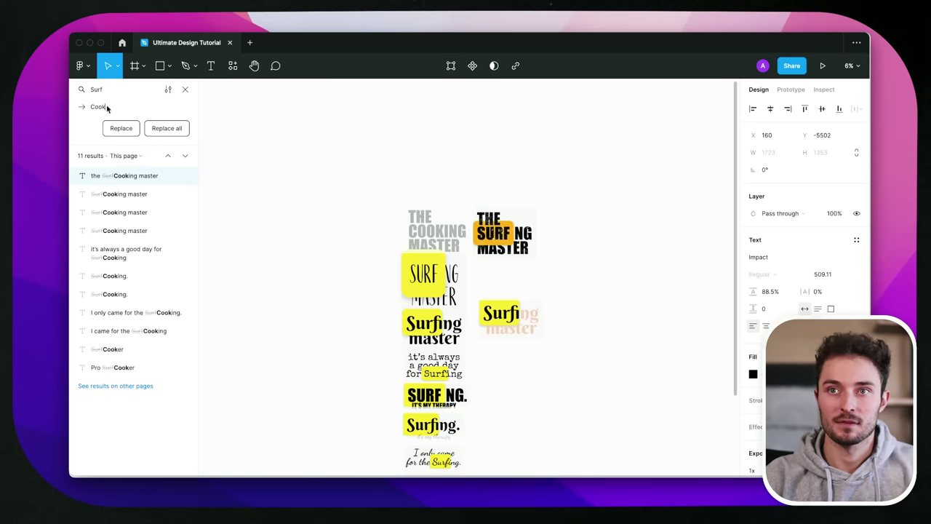
pyautogui.click(166, 128)
# Select the COOKER and PRO COOKER slogans on Page 3
pyautogui.scroll(-5, 263, 226)
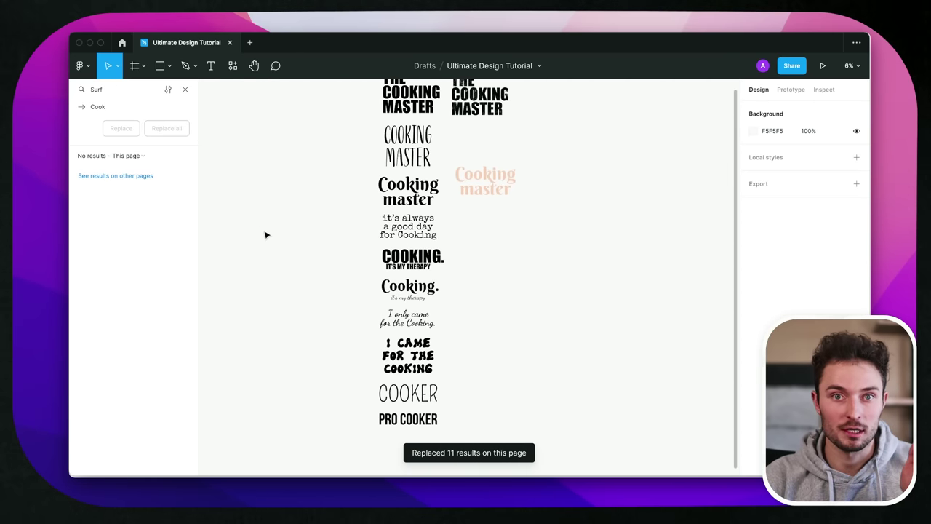
pyautogui.scroll(-2, 266, 234)
pyautogui.scroll(2, 377, 359)
pyautogui.moveTo(514, 357); pyautogui.dragTo(383, 412)
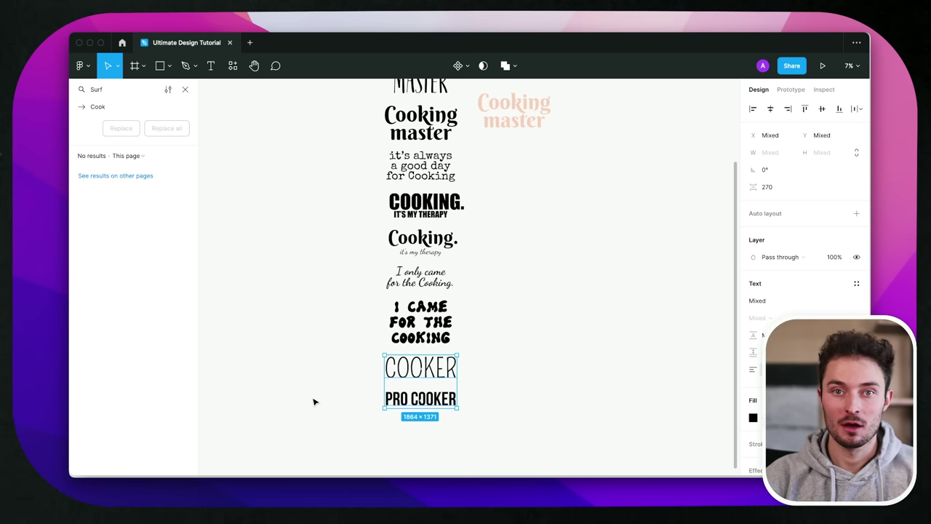